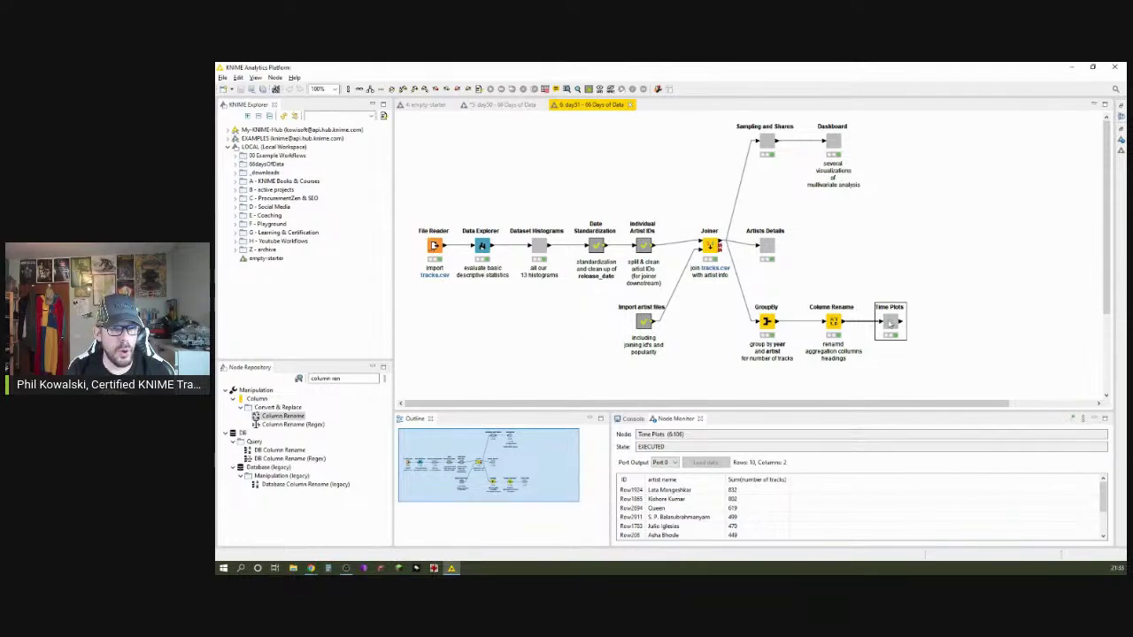
{"action": "double_click", "coordinate": [890, 323], "text": "ctrl"}
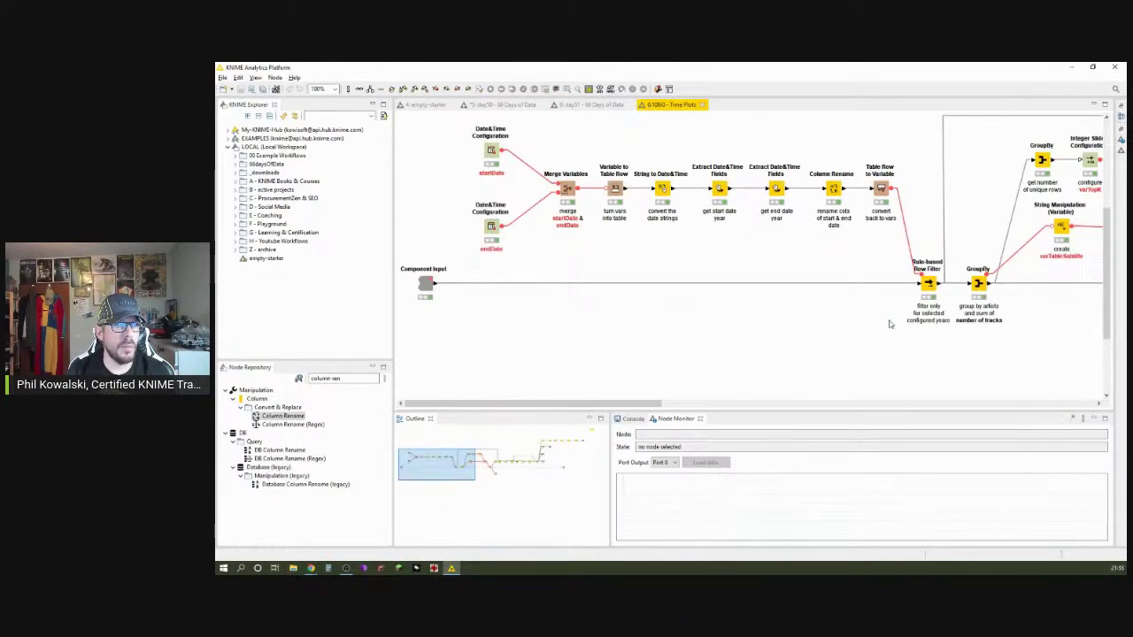
{"action": "left_click_drag", "start_coordinate": [440, 478], "coordinate": [574, 462]}
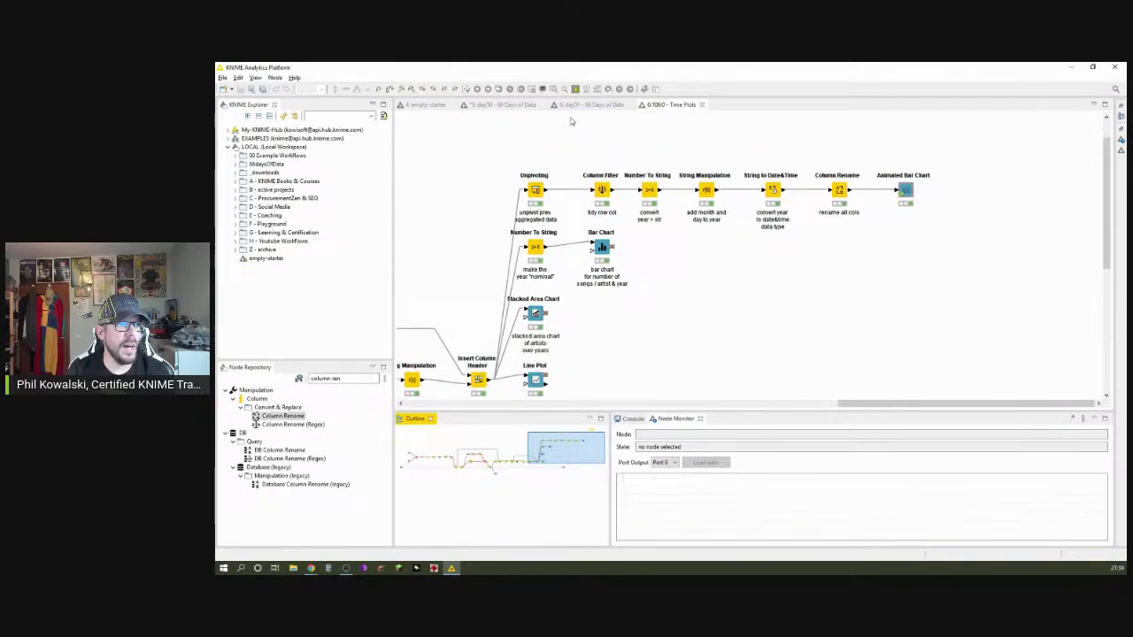
{"action": "left_click", "coordinate": [509, 106]}
{"action": "left_click", "coordinate": [701, 104]}
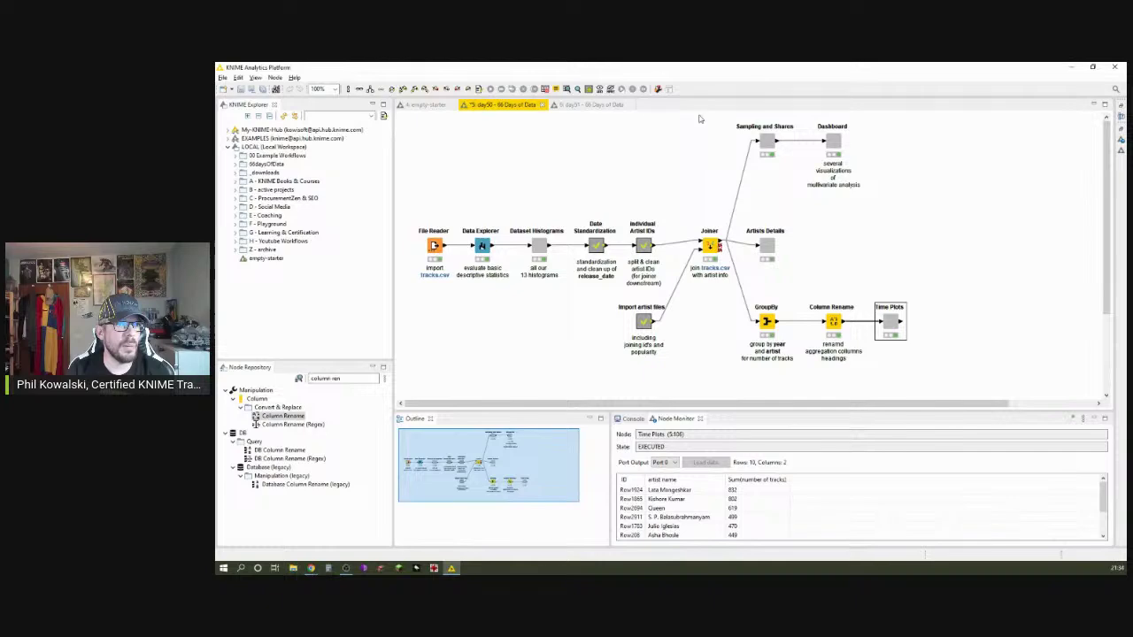
Step: Open the Time Plots component of the day50 workflow and examine the Insert Column Header node's output in the Node Monitor
{"action": "double_click", "coordinate": [891, 325], "text": "ctrl"}
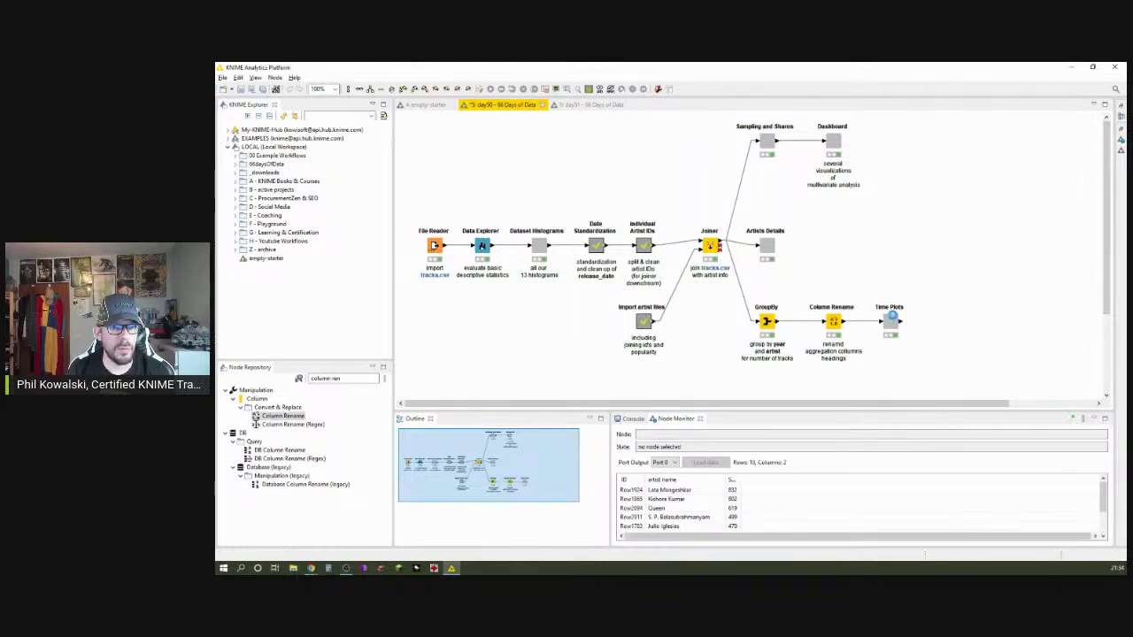
{"action": "left_click_drag", "start_coordinate": [454, 472], "coordinate": [567, 457]}
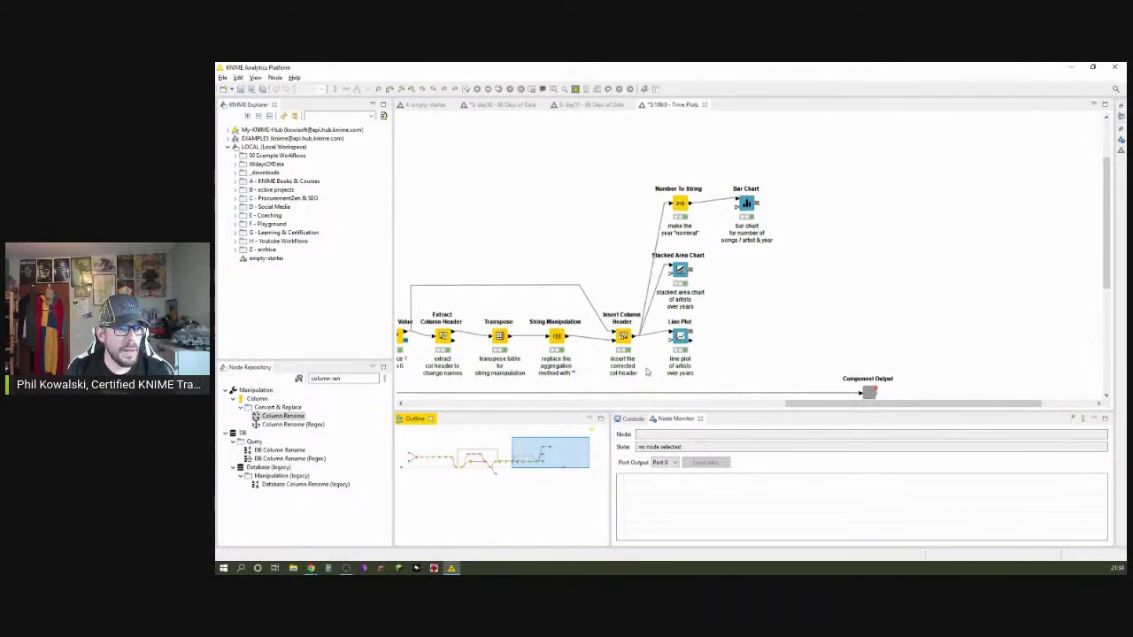
{"action": "left_click", "coordinate": [624, 341]}
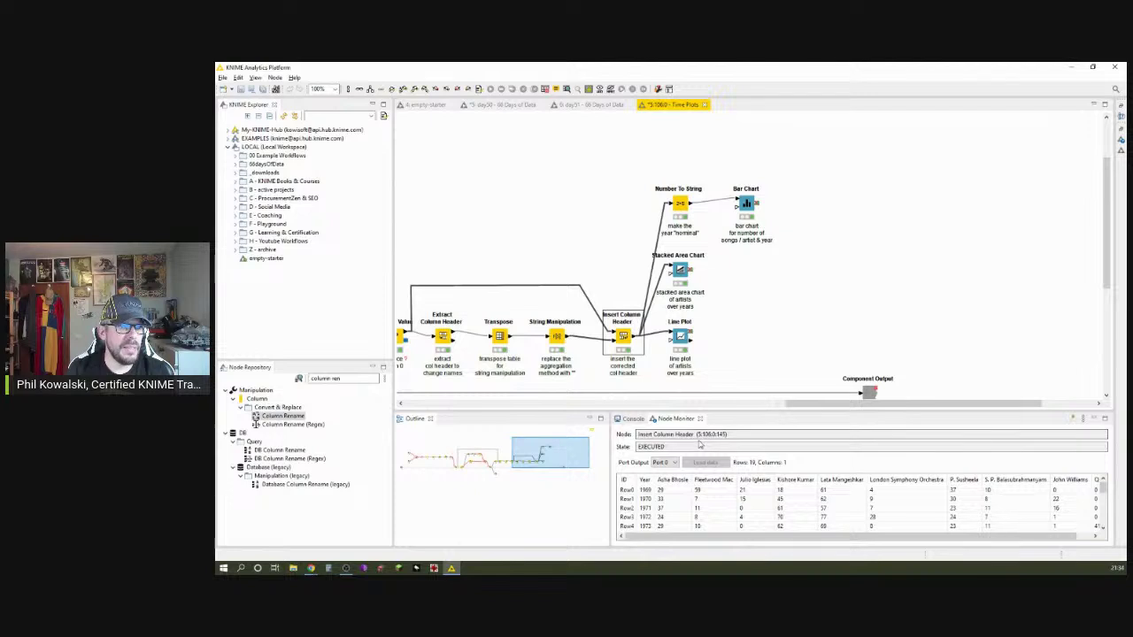
Step: Review the Bar Chart node's options and the full output table of the Insert Column Header node
{"action": "double_click", "coordinate": [746, 202]}
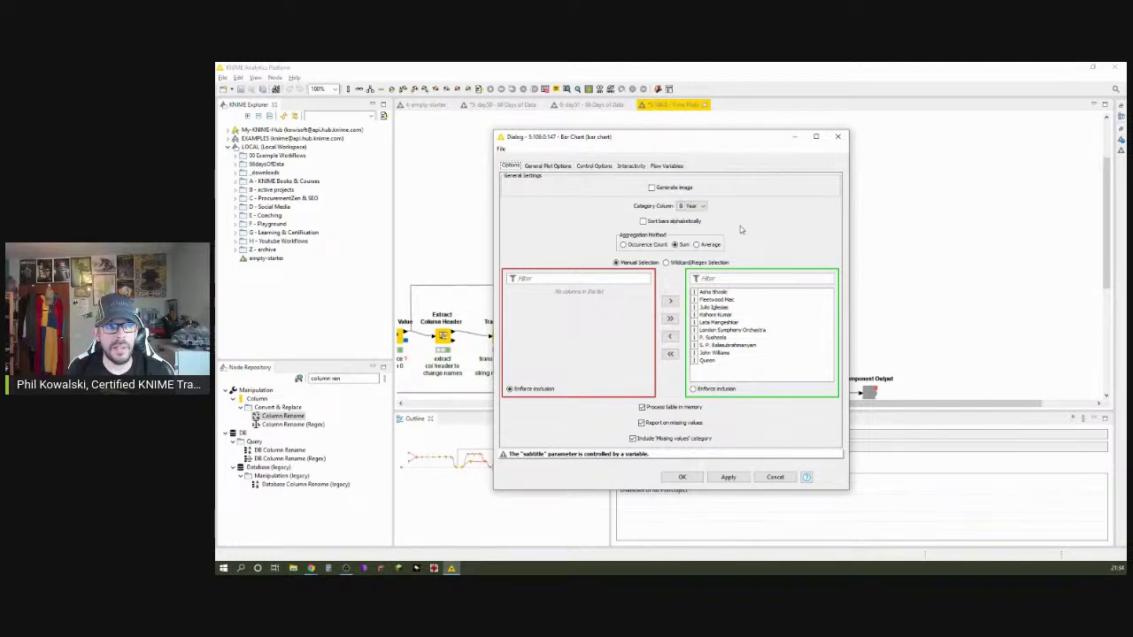
{"action": "left_click", "coordinate": [837, 137]}
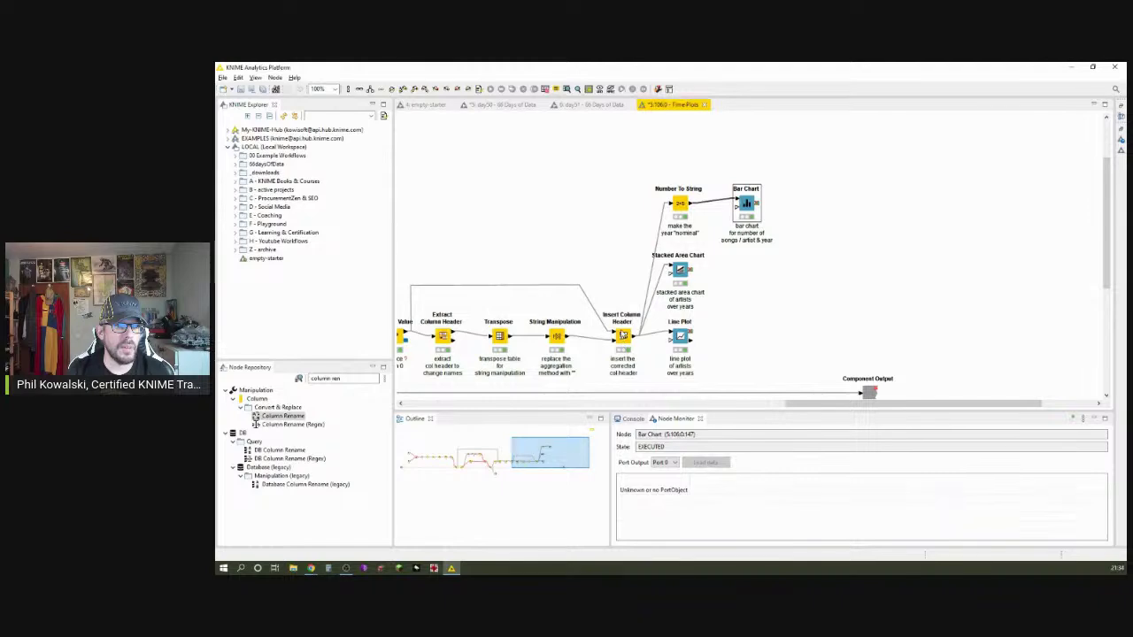
{"action": "left_click", "coordinate": [623, 335]}
{"action": "right_click", "coordinate": [623, 334]}
{"action": "left_click", "coordinate": [673, 321]}
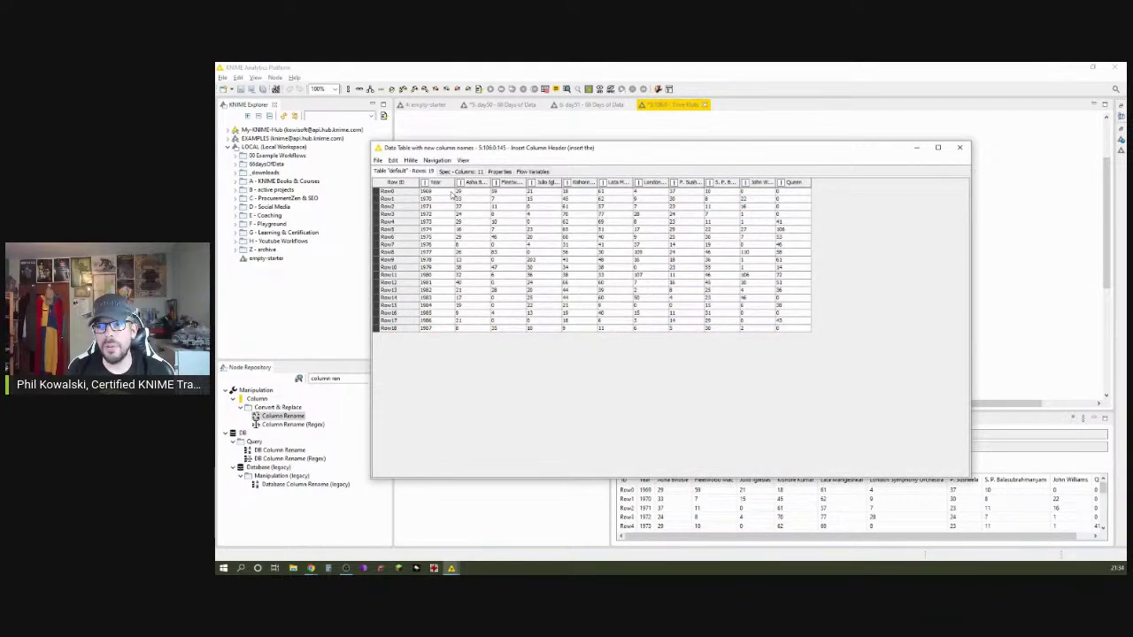
{"action": "left_click", "coordinate": [960, 147]}
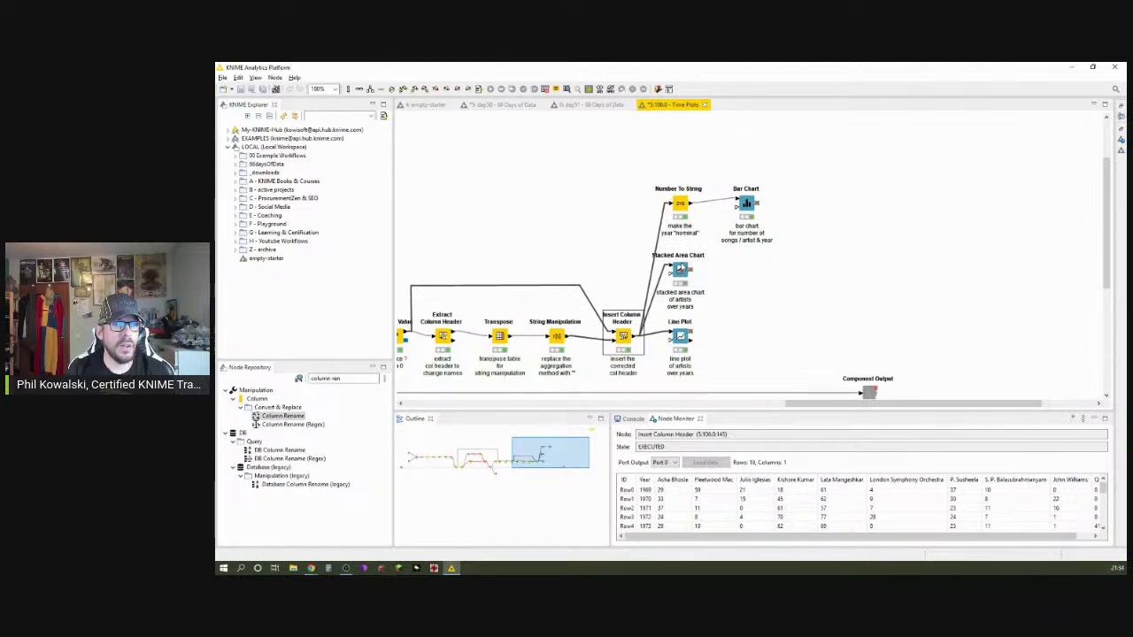
Step: Review which columns the Number To String node converts and confirm its settings
{"action": "double_click", "coordinate": [680, 203]}
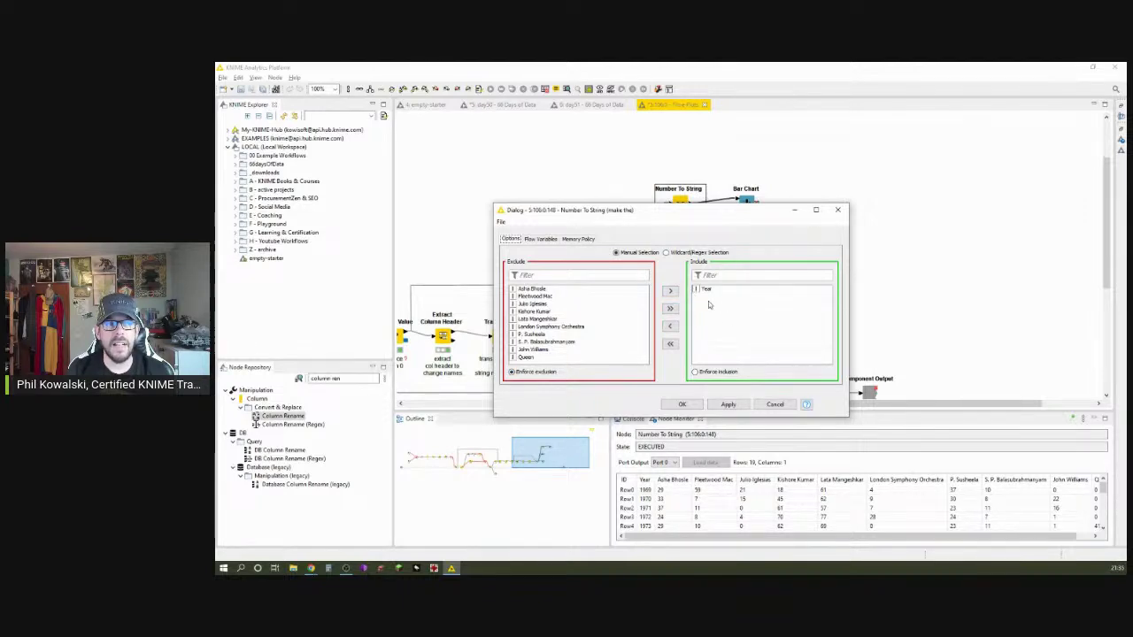
{"action": "left_click", "coordinate": [681, 403]}
{"action": "left_click", "coordinate": [747, 348]}
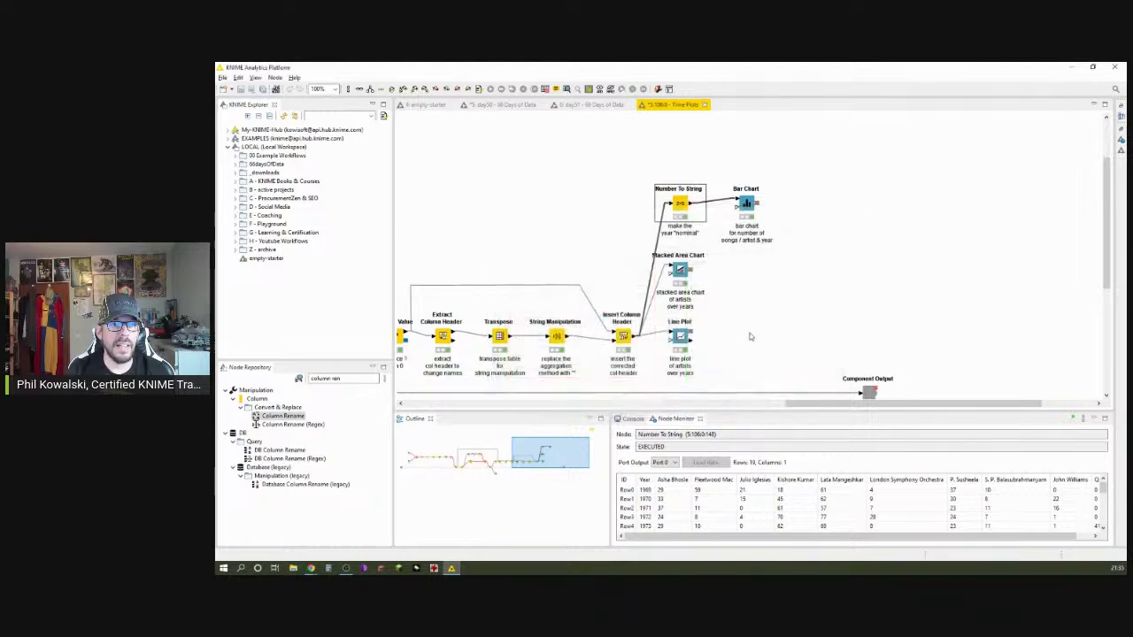
Step: Set the Bar Chart's aggregation method to Occurrence Count, execute the node and view the resulting chart
{"action": "double_click", "coordinate": [748, 204]}
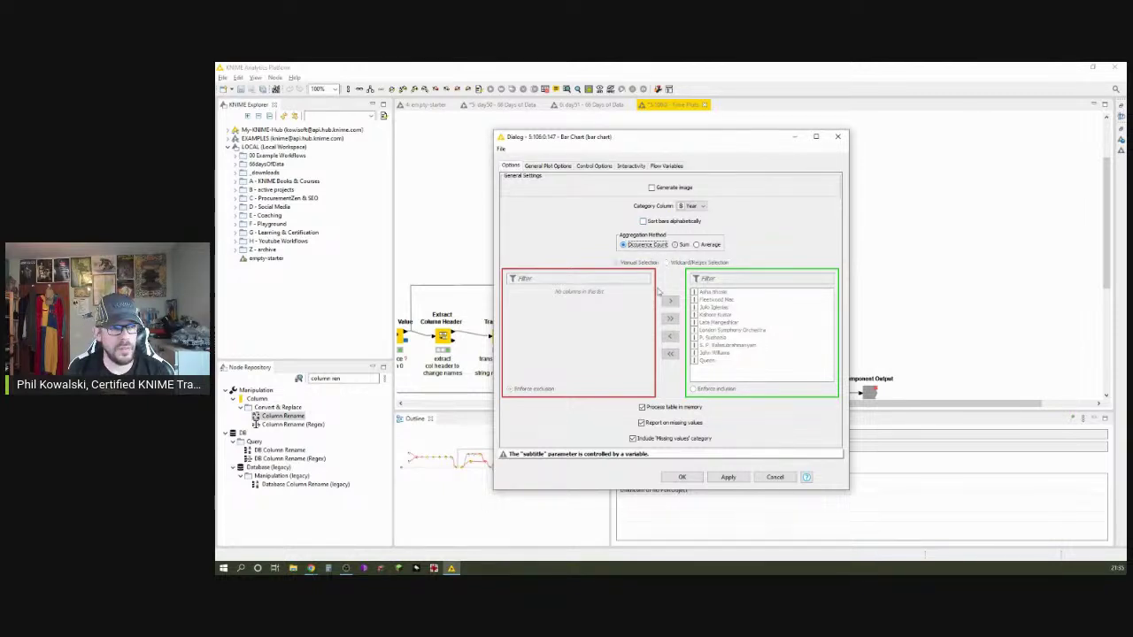
{"action": "left_click", "coordinate": [686, 478]}
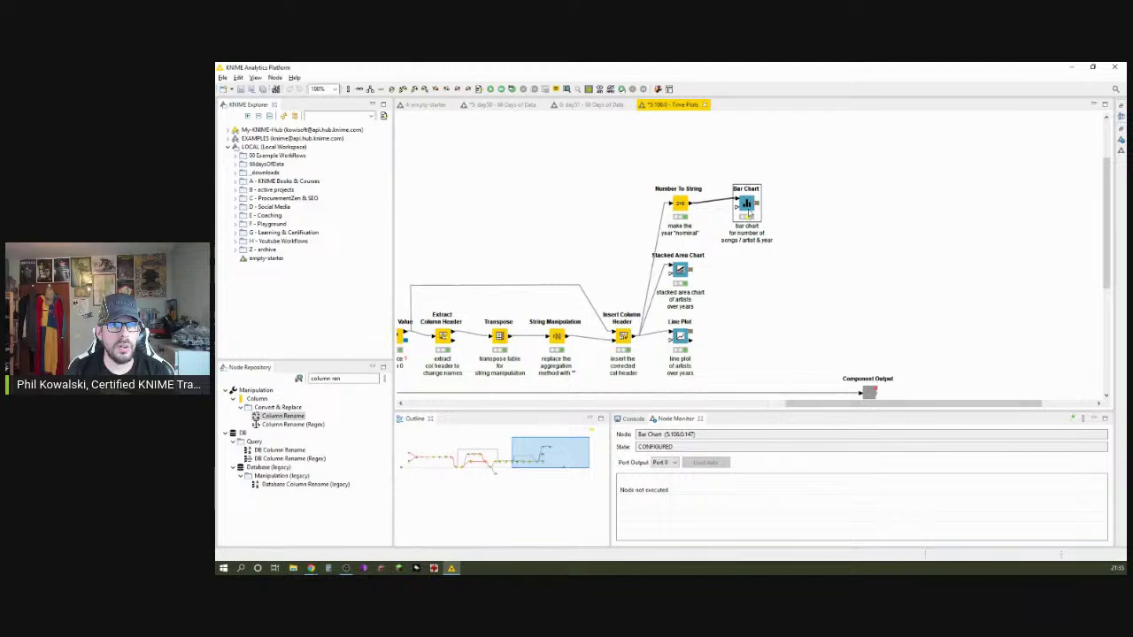
{"action": "right_click", "coordinate": [747, 203]}
{"action": "left_click", "coordinate": [788, 227]}
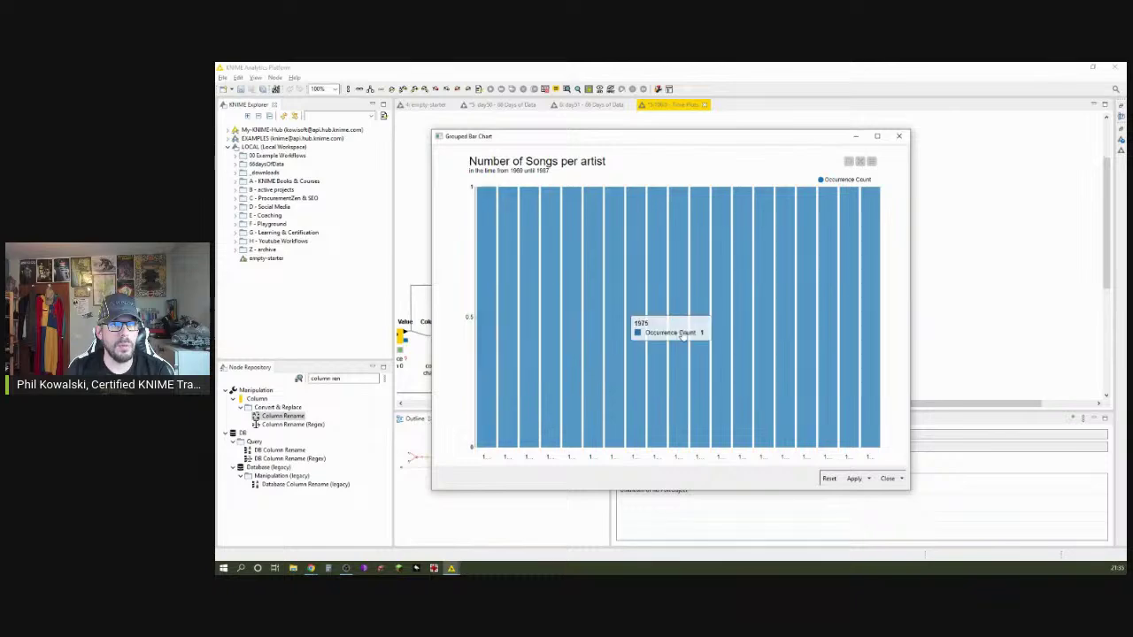
{"action": "left_click", "coordinate": [900, 135]}
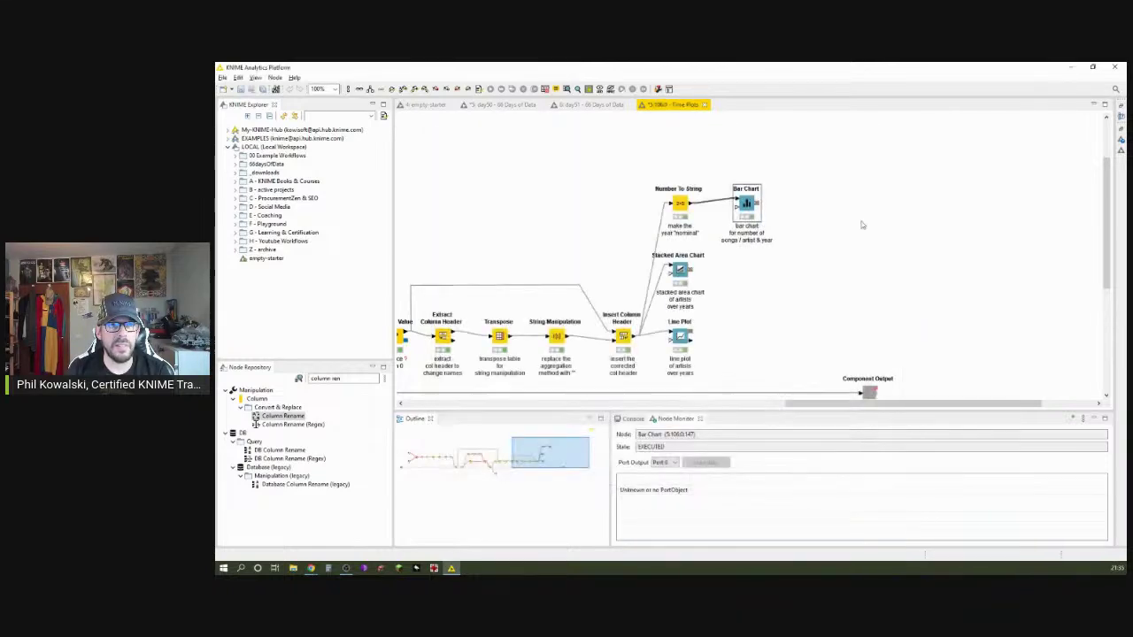
Step: Set the Bar Chart's aggregation method to Sum and have the flow variable varTableSubtitle control its subtitle
{"action": "double_click", "coordinate": [746, 204]}
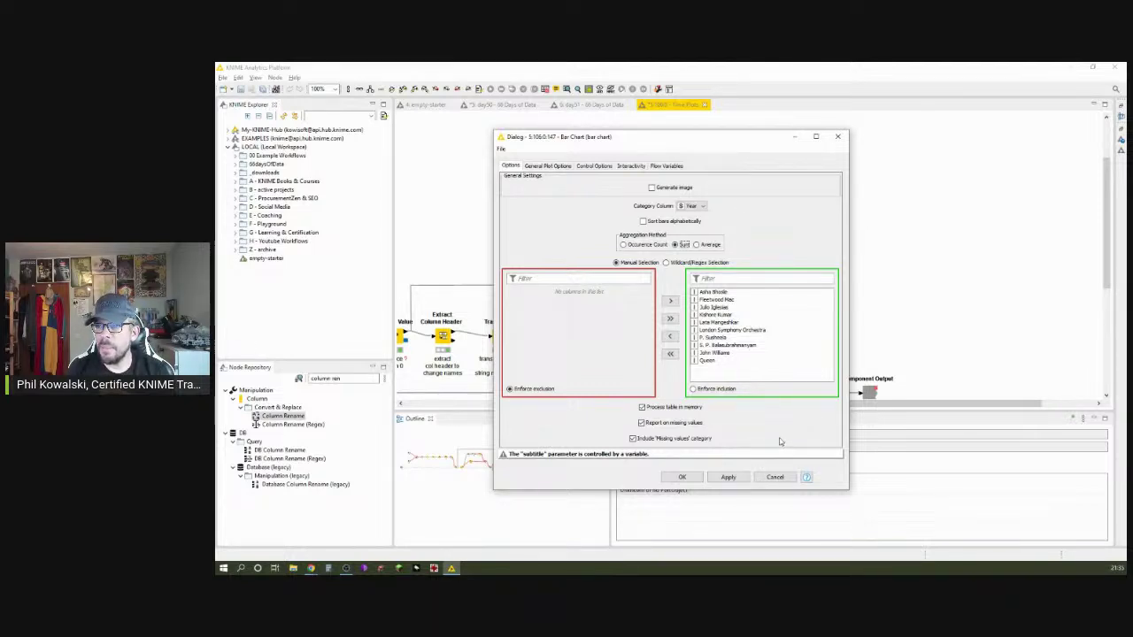
{"action": "left_click", "coordinate": [549, 166]}
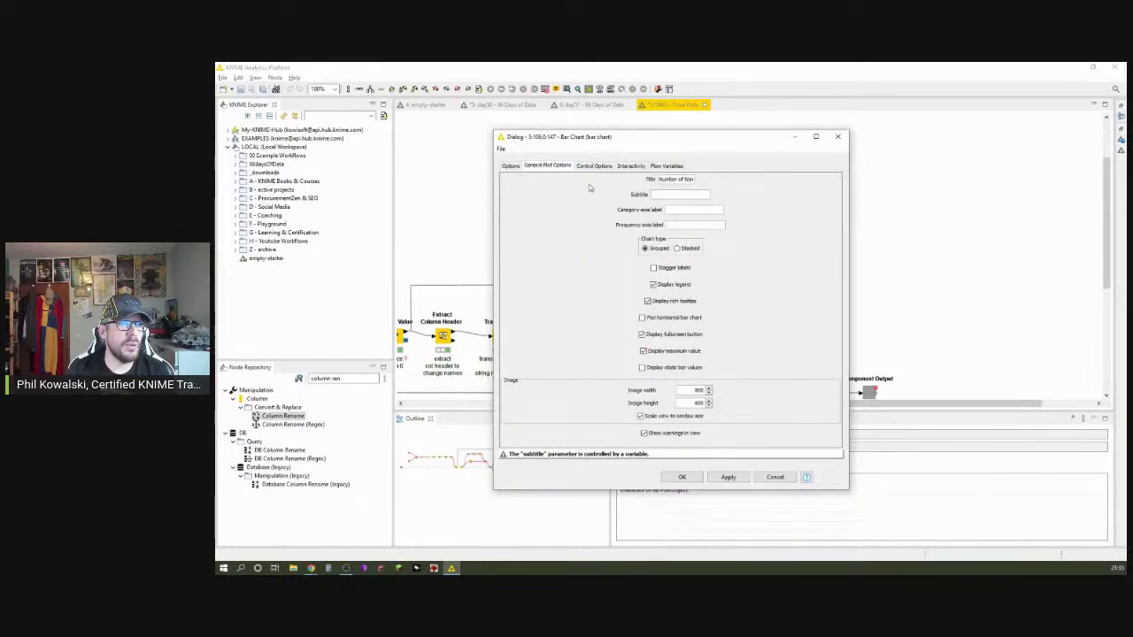
{"action": "left_click_drag", "start_coordinate": [674, 181], "coordinate": [729, 184]}
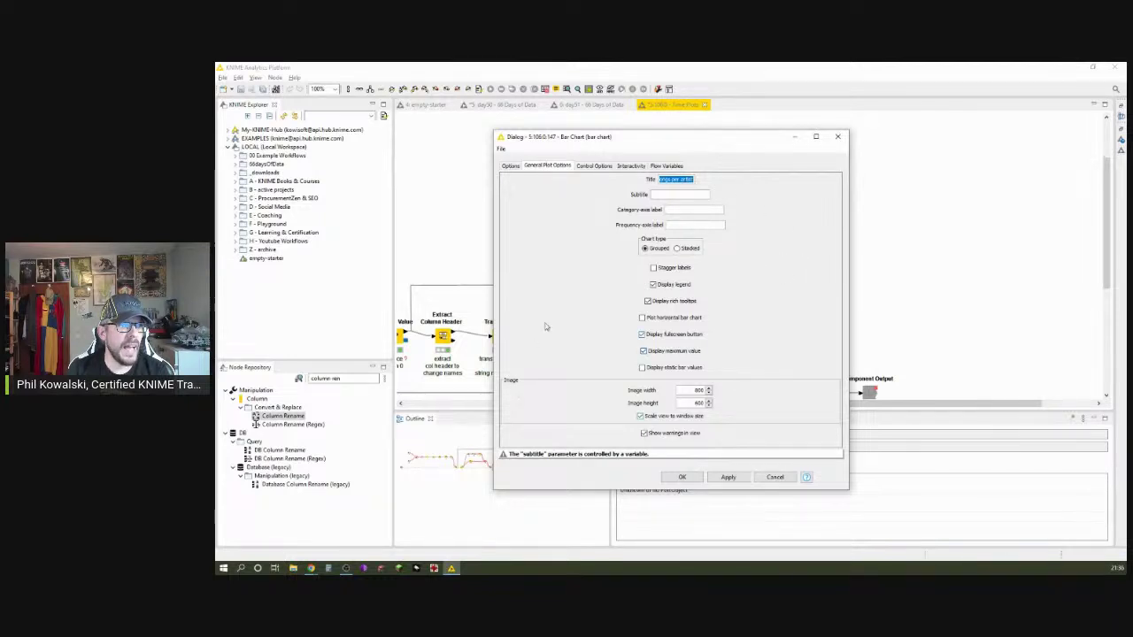
{"action": "left_click", "coordinate": [666, 166]}
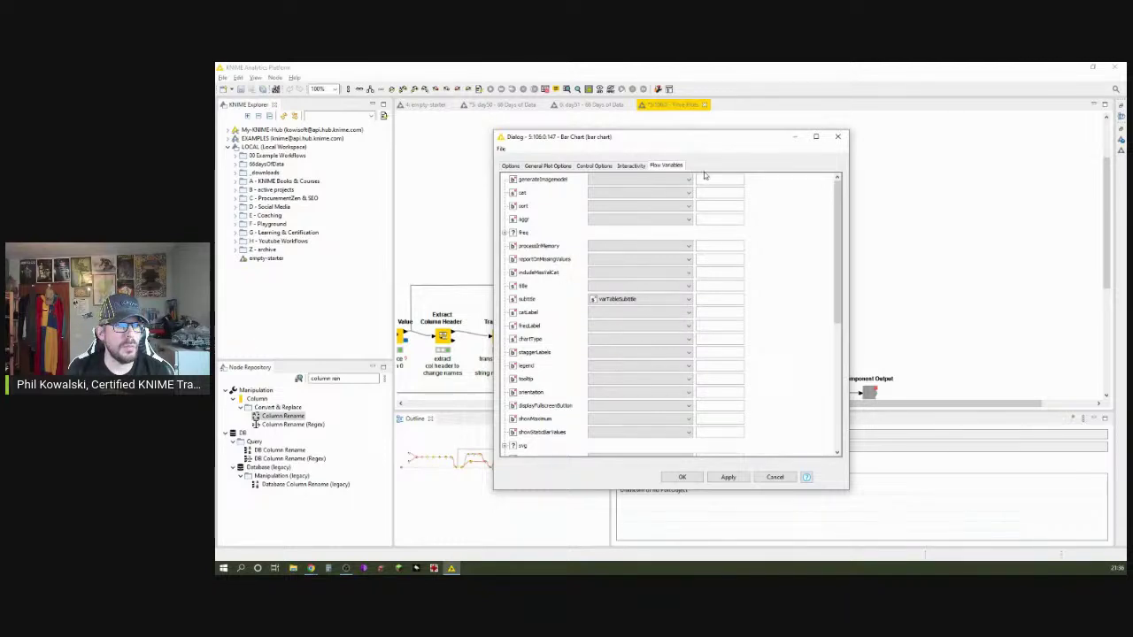
{"action": "left_click", "coordinate": [687, 299]}
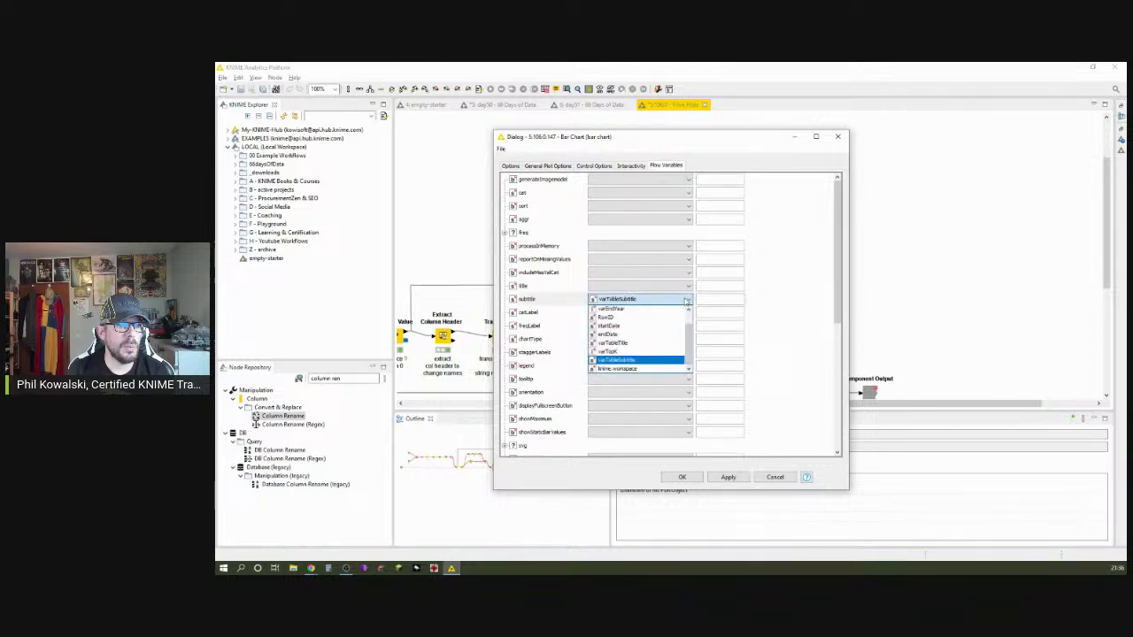
{"action": "left_click", "coordinate": [643, 361]}
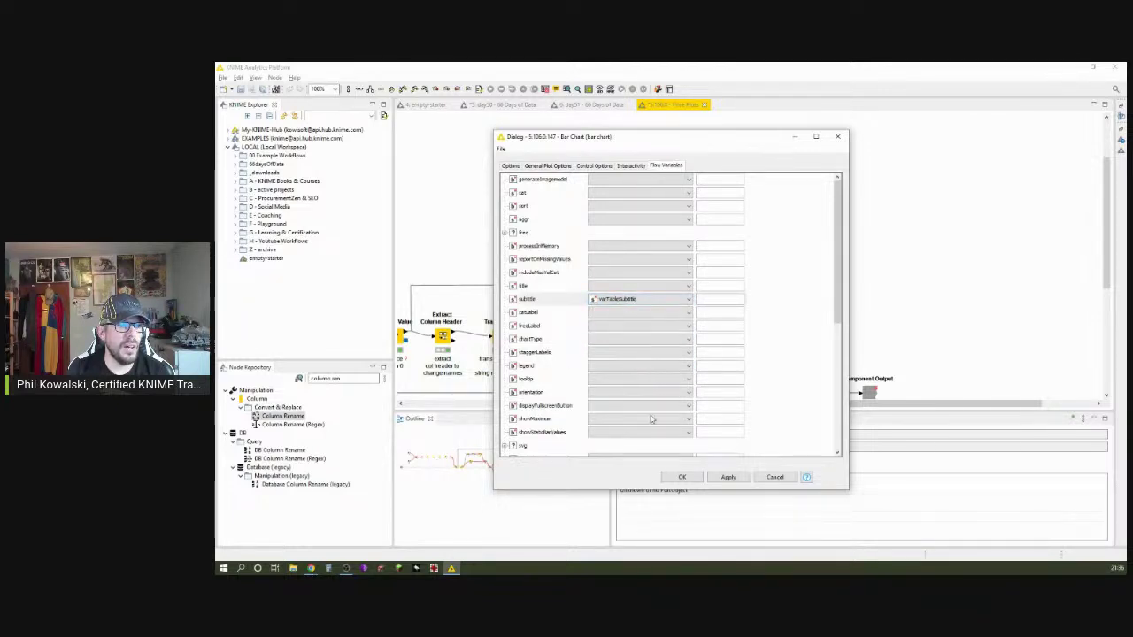
{"action": "left_click", "coordinate": [686, 478]}
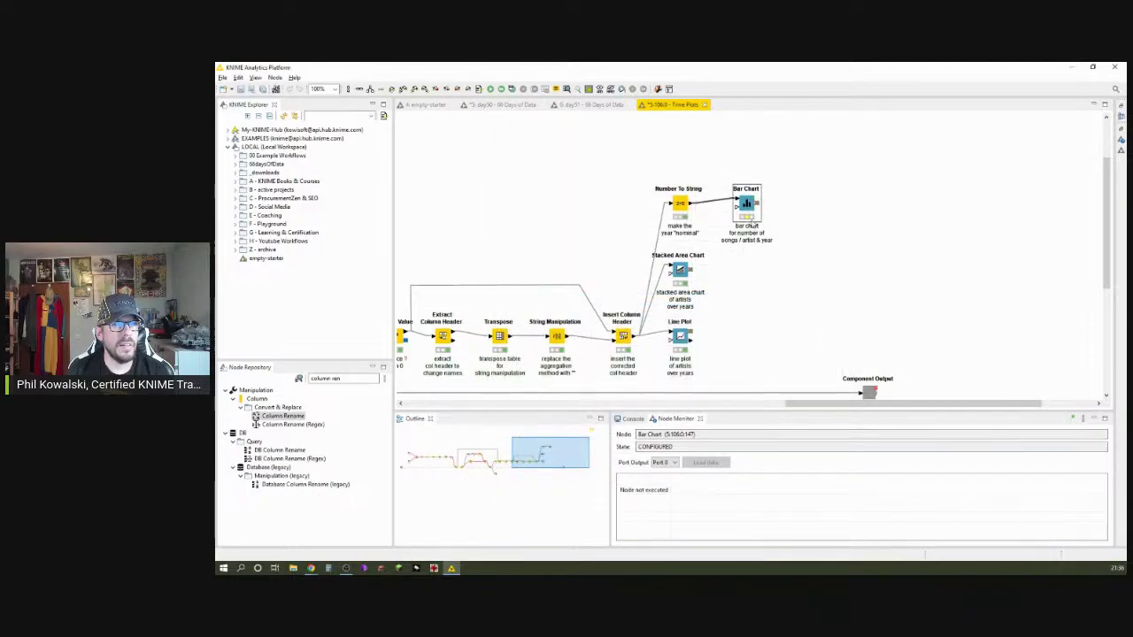
Step: Execute the Bar Chart node and examine its grouped bar chart at full-screen size
{"action": "right_click", "coordinate": [746, 202]}
{"action": "left_click", "coordinate": [795, 225]}
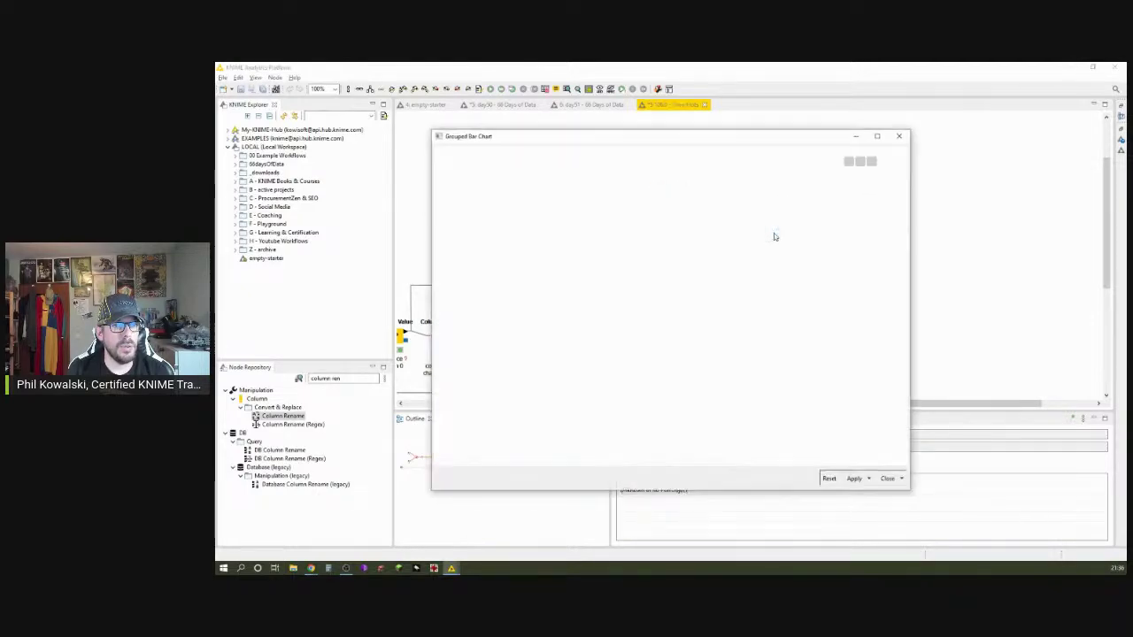
{"action": "left_click", "coordinate": [877, 136]}
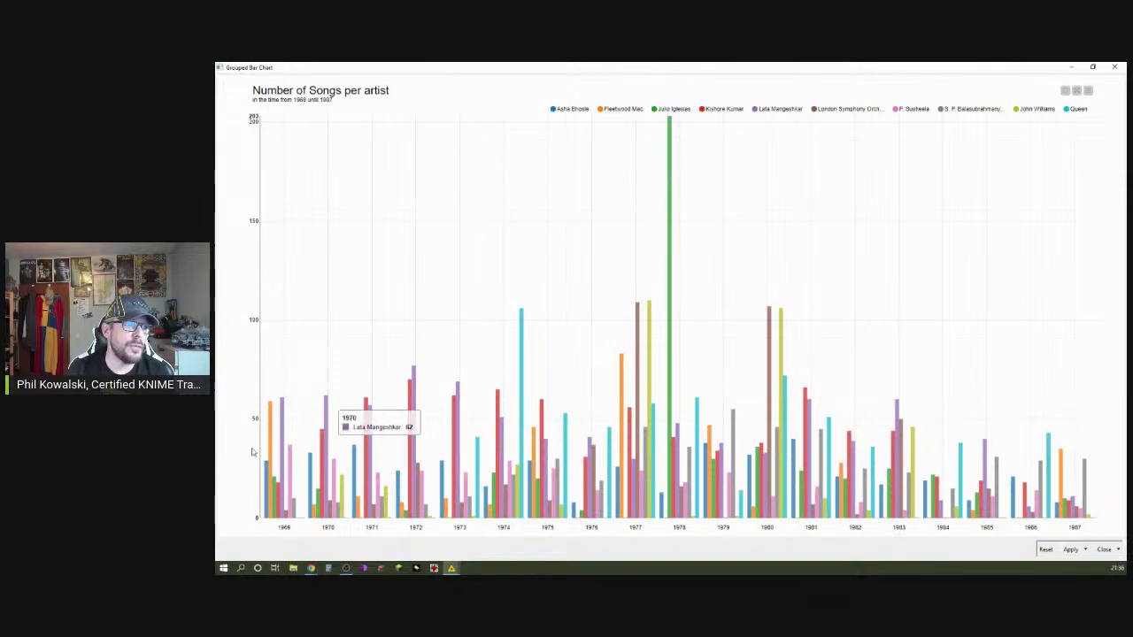
{"action": "left_click", "coordinate": [1095, 67]}
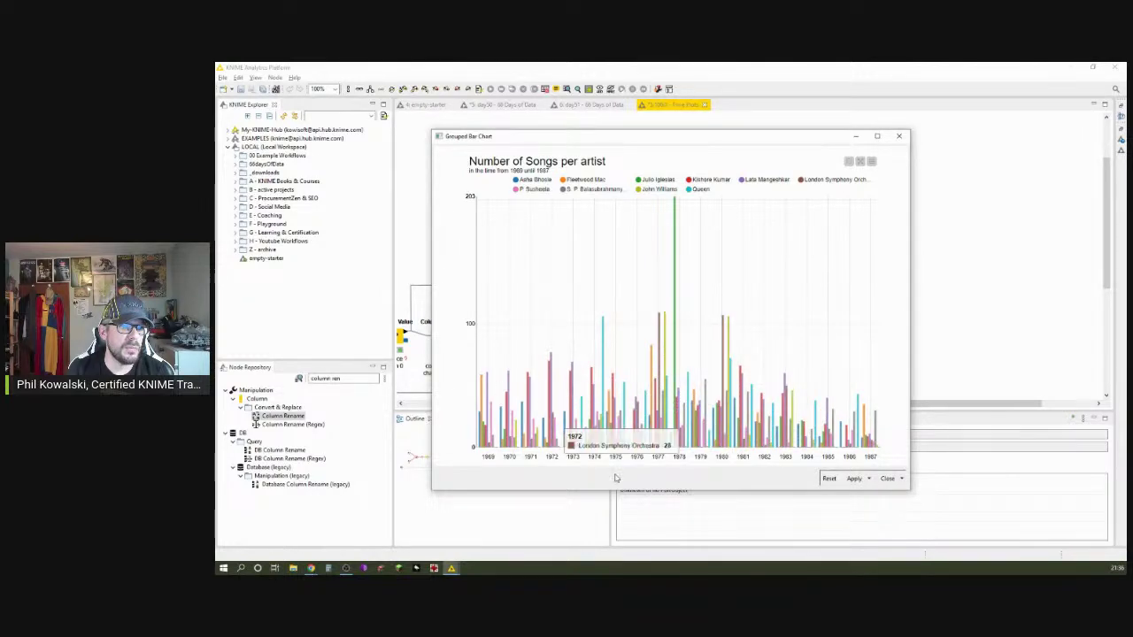
Step: Widen the grouped bar chart view until all year labels fit, and close it discarding the view changes
{"action": "left_click", "coordinate": [689, 191]}
{"action": "left_click", "coordinate": [689, 191]}
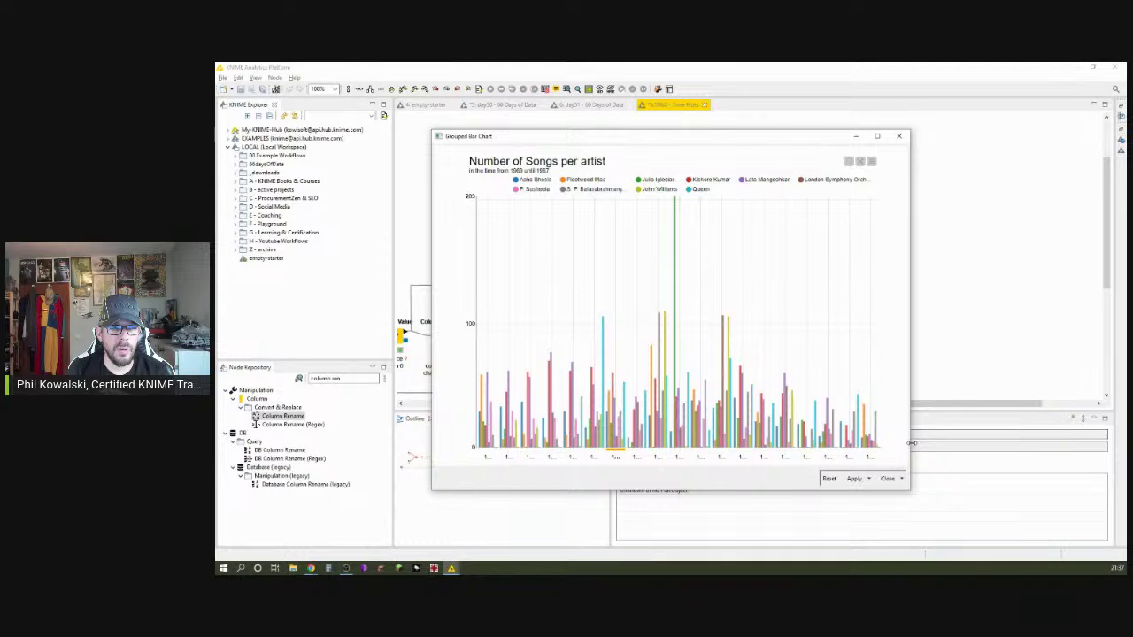
{"action": "left_click_drag", "start_coordinate": [913, 439], "coordinate": [992, 440]}
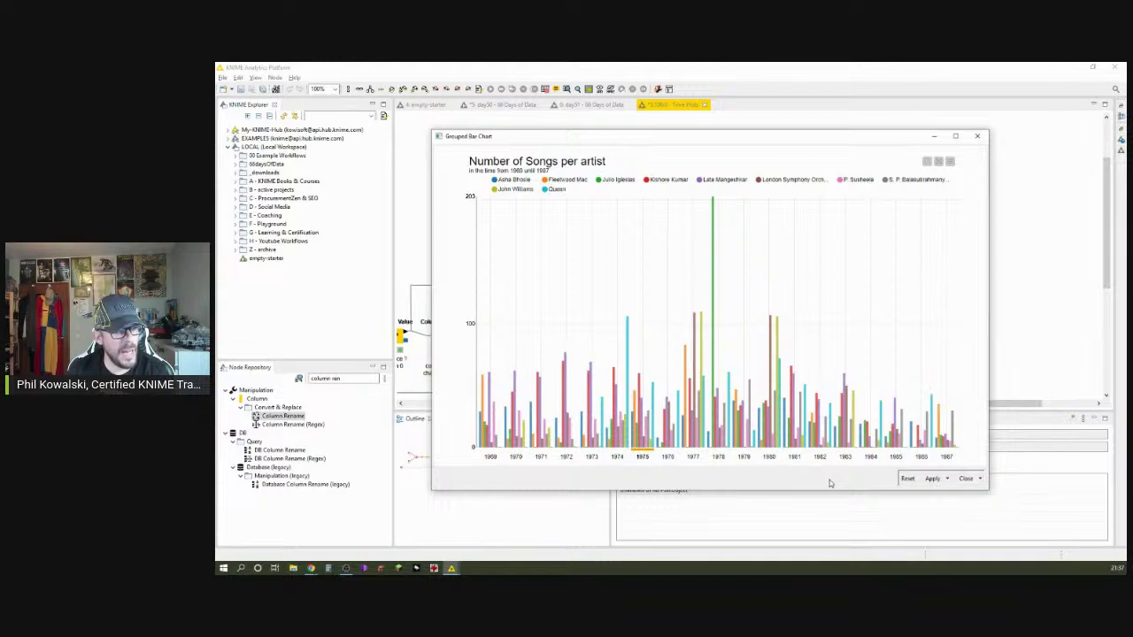
{"action": "left_click_drag", "start_coordinate": [989, 354], "coordinate": [1003, 352]}
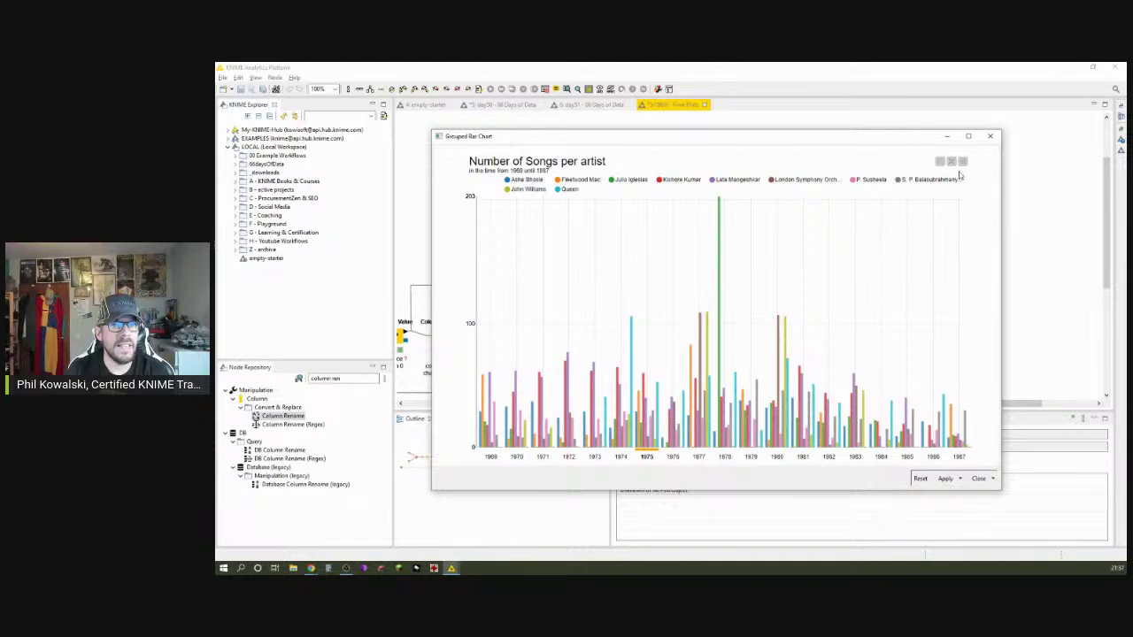
{"action": "left_click", "coordinate": [989, 138]}
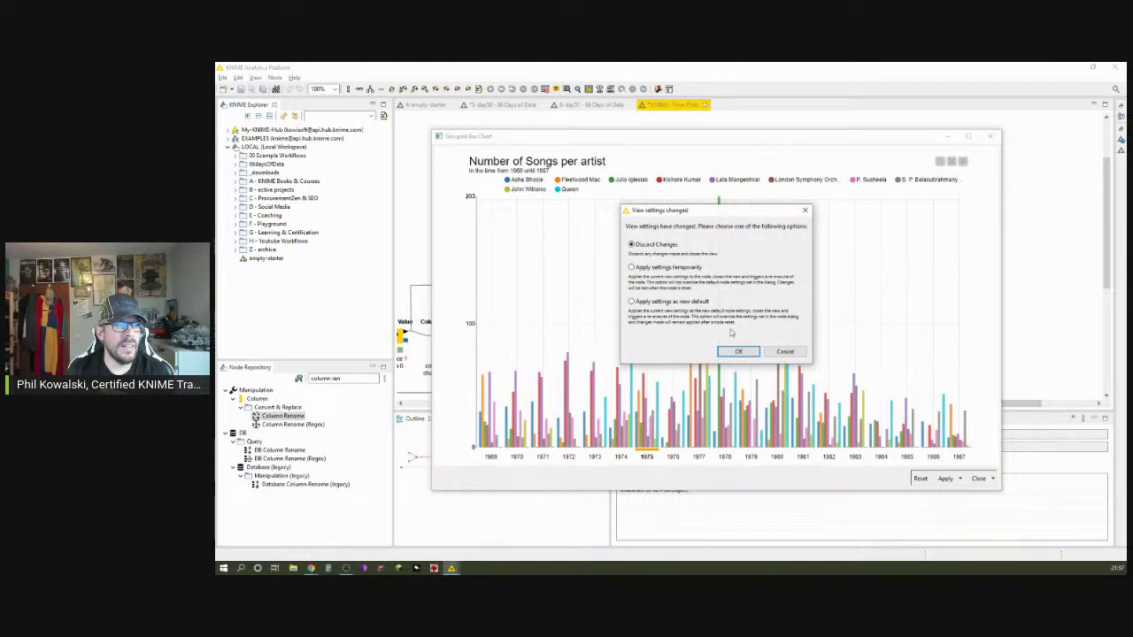
{"action": "left_click", "coordinate": [735, 354]}
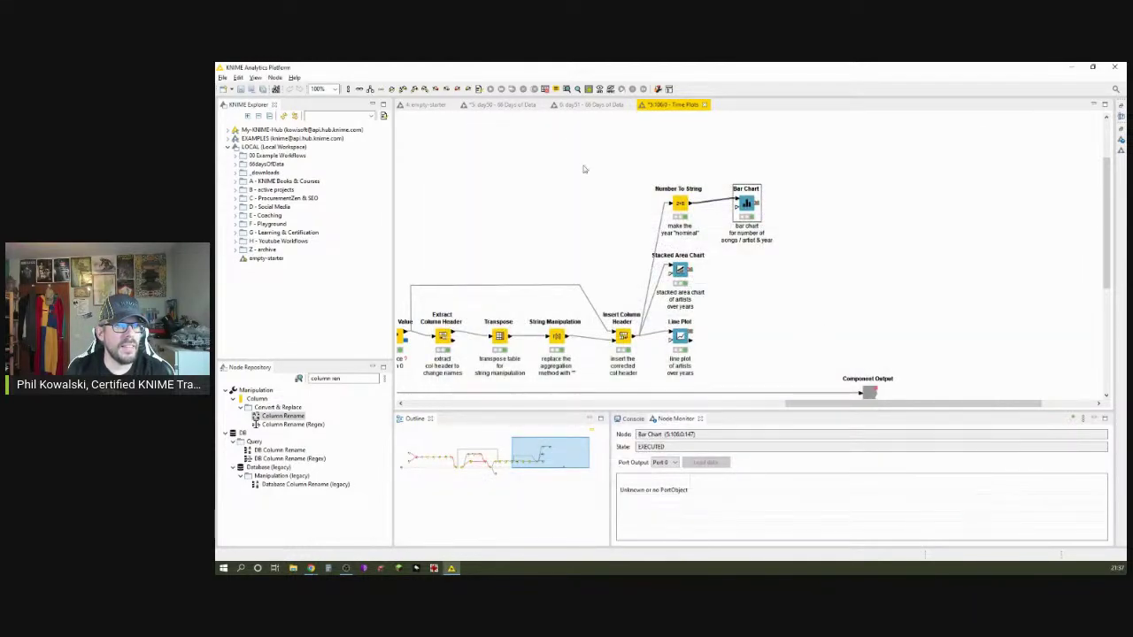
Step: Return to the day50 workflow and inspect the Time Plots component's output table
{"action": "left_click", "coordinate": [520, 108]}
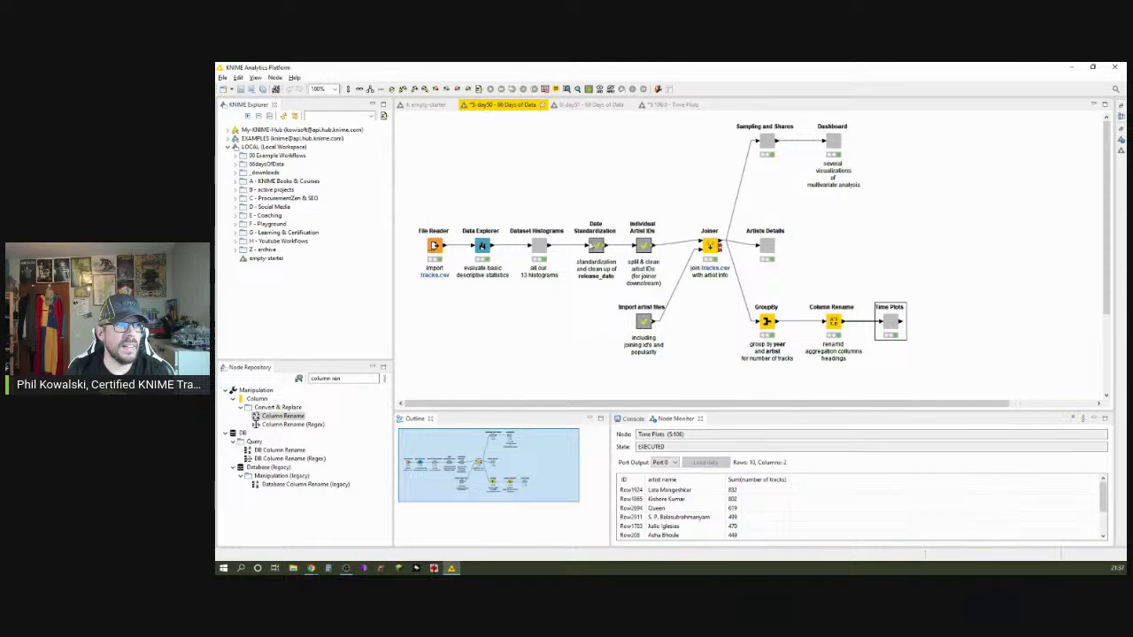
{"action": "right_click", "coordinate": [889, 324]}
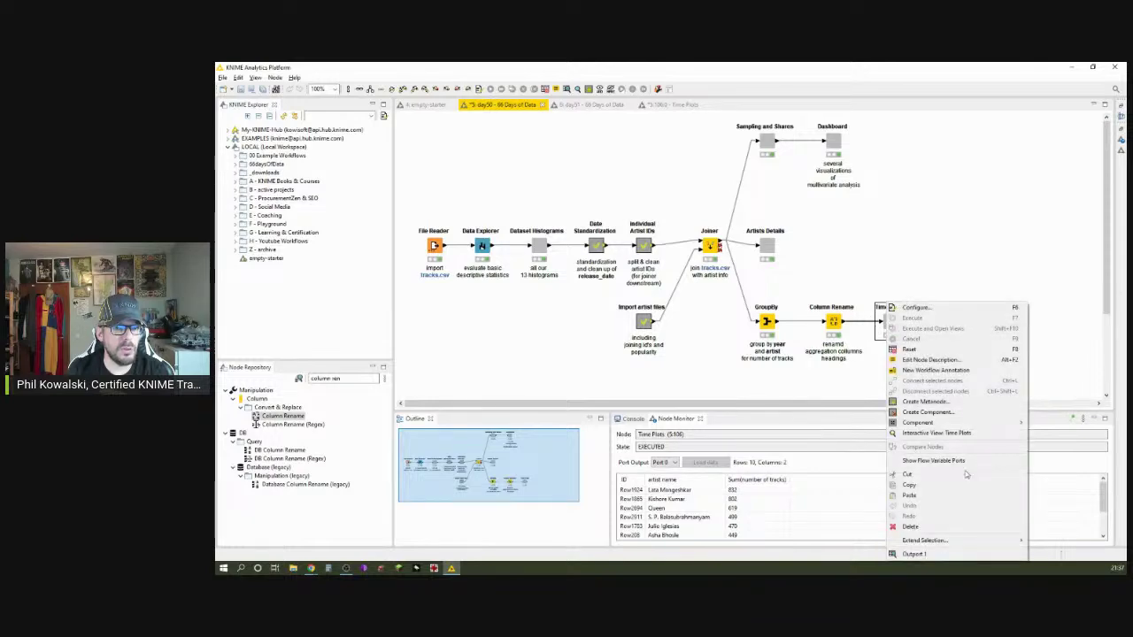
{"action": "left_click", "coordinate": [941, 555]}
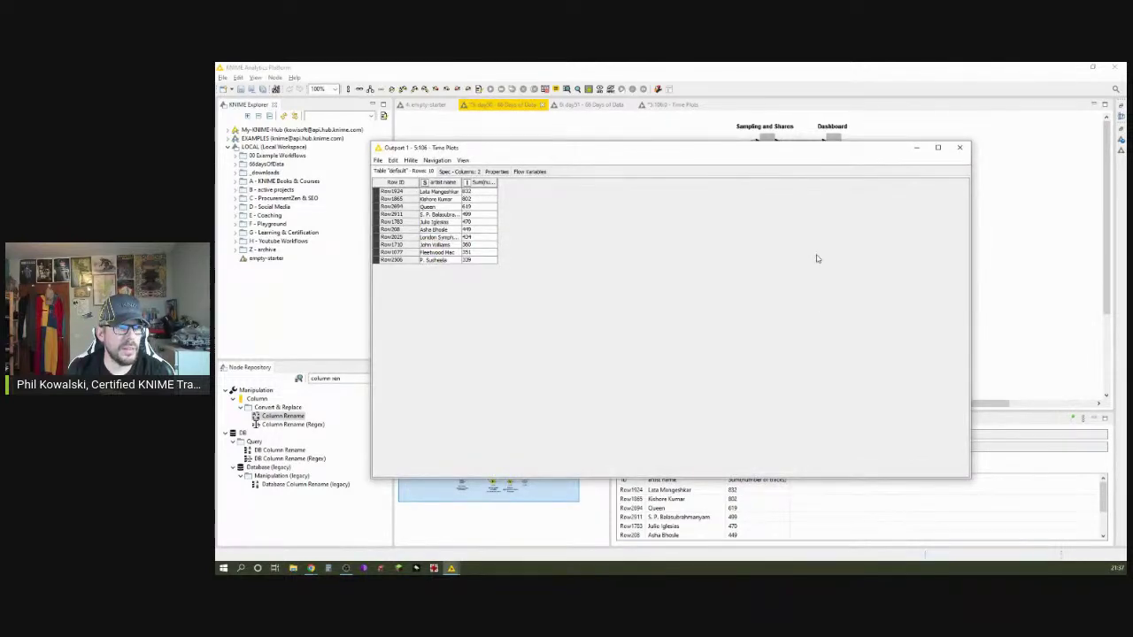
{"action": "left_click", "coordinate": [953, 147]}
Step: Open the Time Plots component's interactive view and examine its table, plots and the Number of Songs per artist bar chart
{"action": "right_click", "coordinate": [896, 321]}
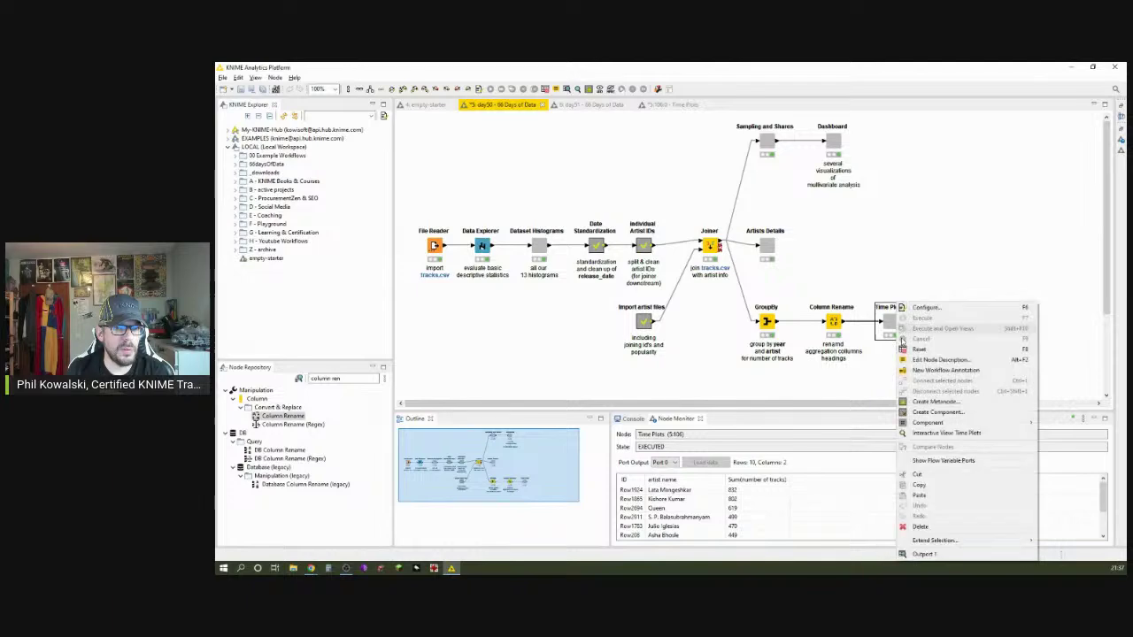
{"action": "left_click", "coordinate": [934, 433]}
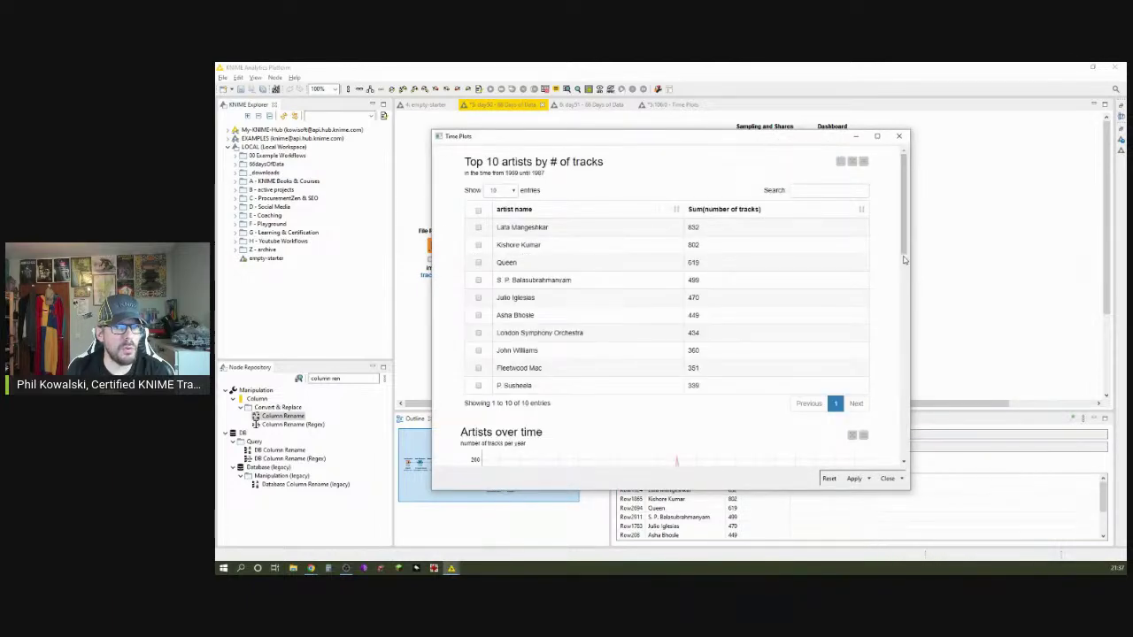
{"action": "left_click_drag", "start_coordinate": [904, 252], "coordinate": [1006, 478]}
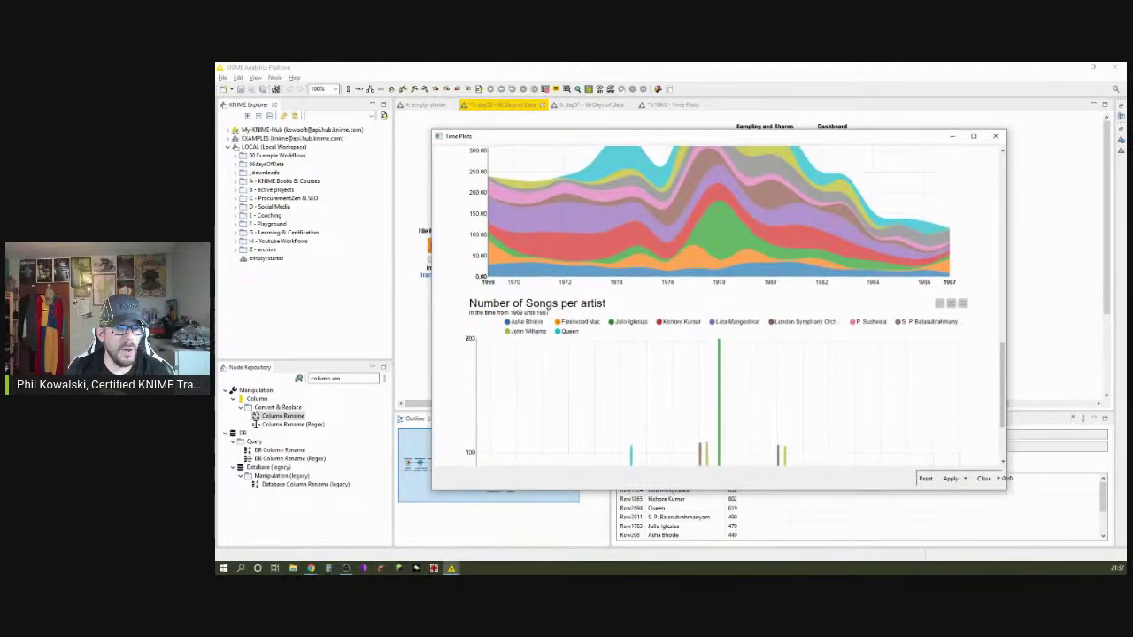
{"action": "left_click_drag", "start_coordinate": [1001, 429], "coordinate": [999, 455]}
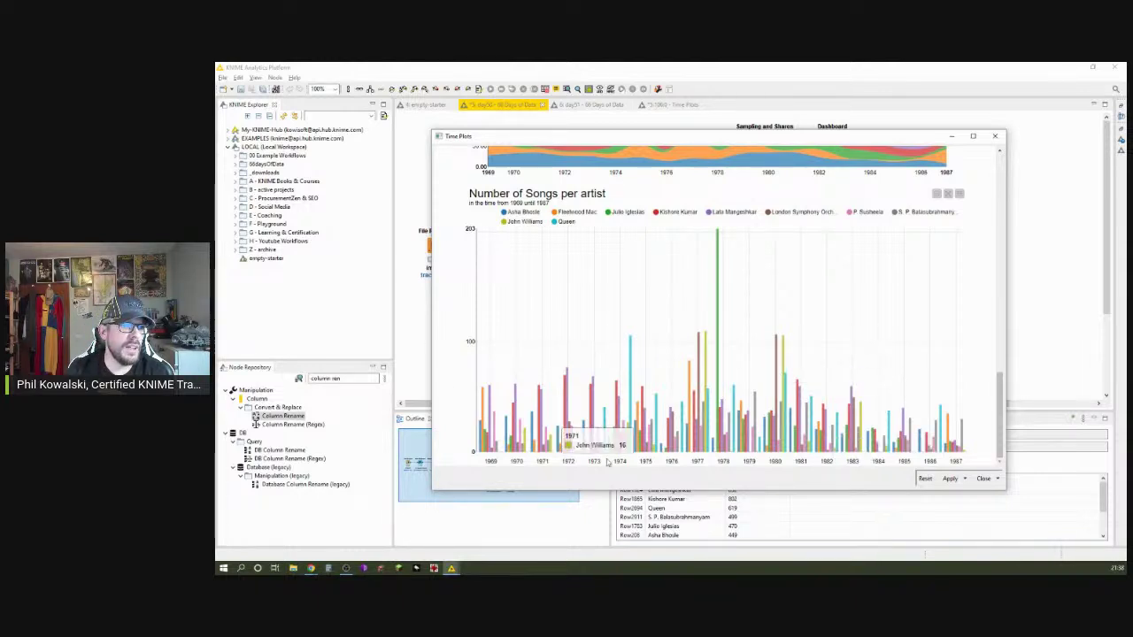
{"action": "mouse_move", "coordinate": [723, 462]}
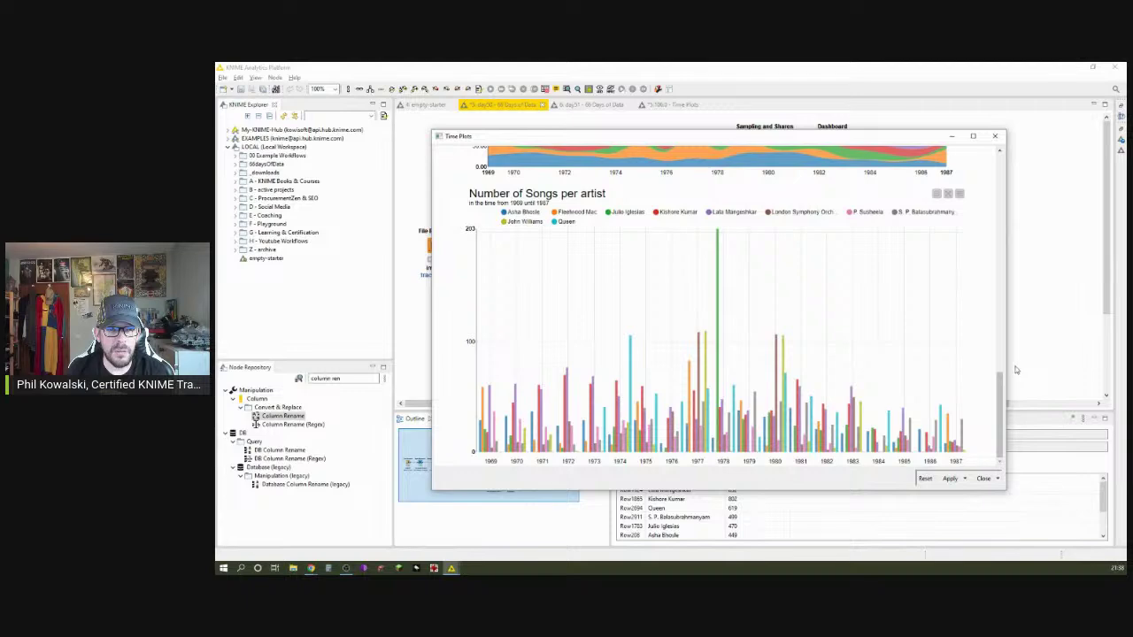
Step: Widen the Time Plots view, examine the yearly bars per artist up to 1987, and close the view
{"action": "left_click_drag", "start_coordinate": [1007, 369], "coordinate": [1056, 356]}
{"action": "scroll", "coordinate": [1049, 410], "scroll_direction": "down", "scroll_amount": 1}
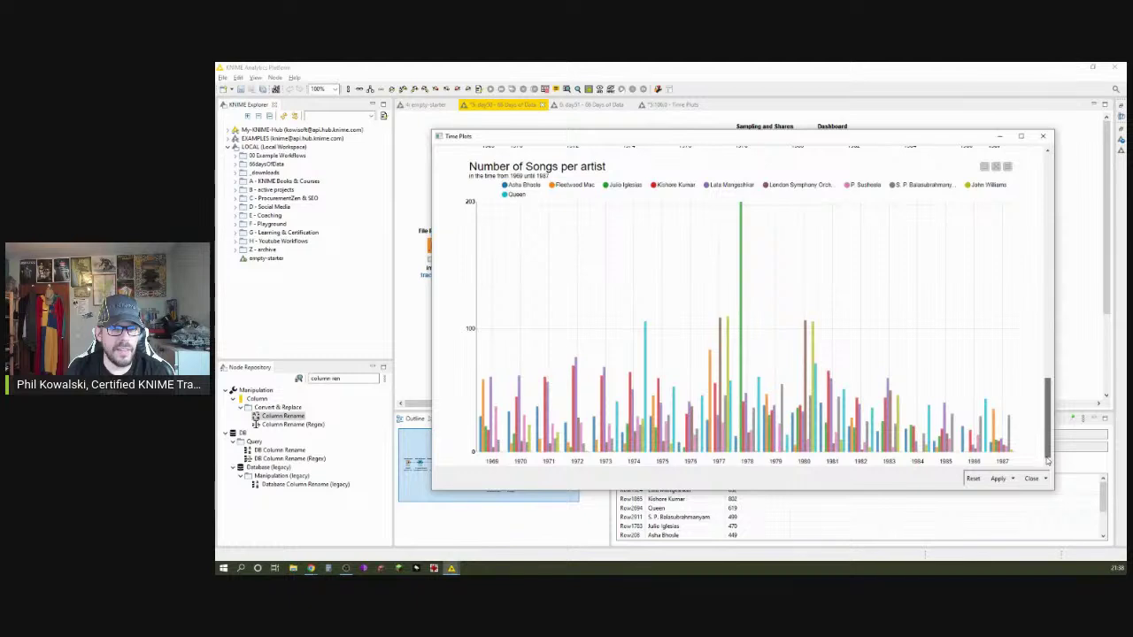
{"action": "mouse_move", "coordinate": [996, 415]}
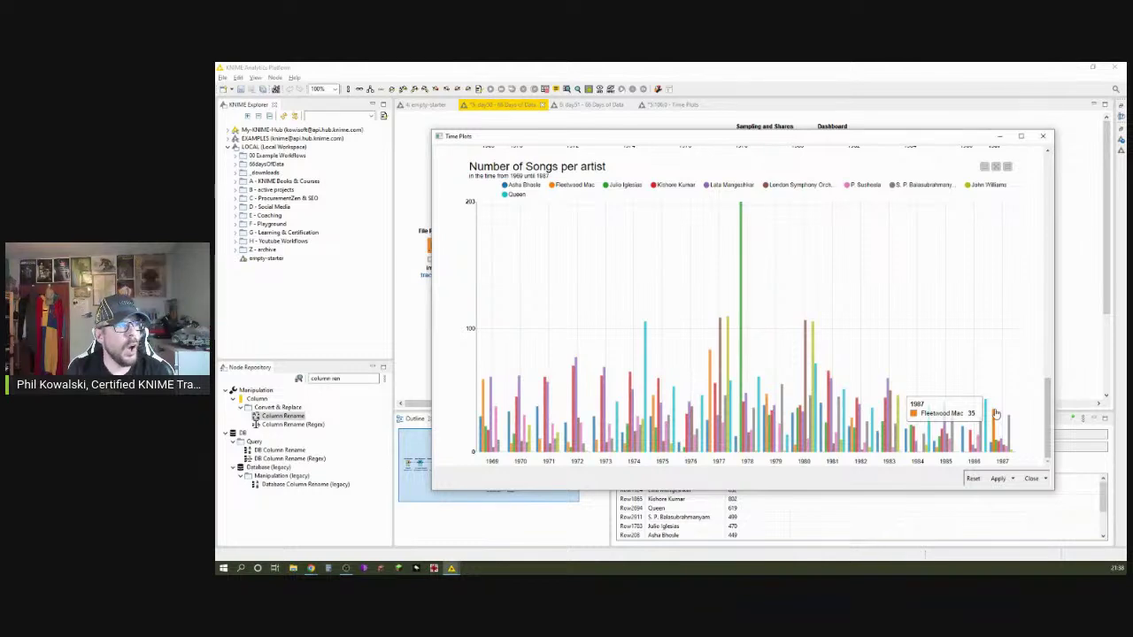
{"action": "left_click", "coordinate": [1042, 137]}
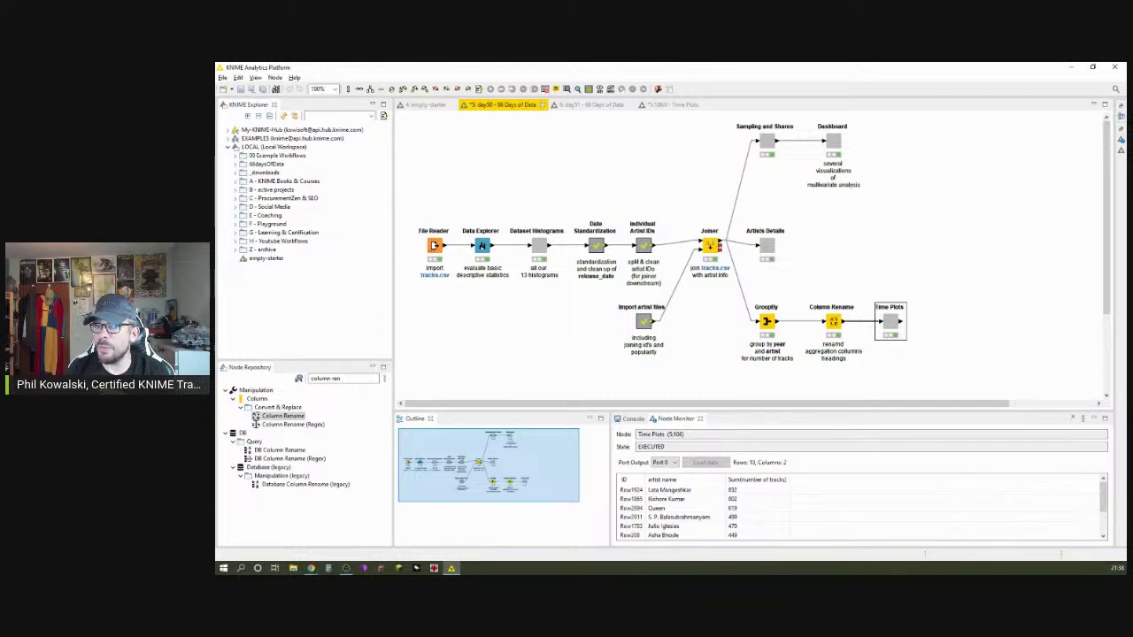
Step: Switch to the browser, open the Day 51 KNIME JavaScript Views link in a new tab, and review the extension's nodes and related workflows
{"action": "key", "text": "alt+Tab"}
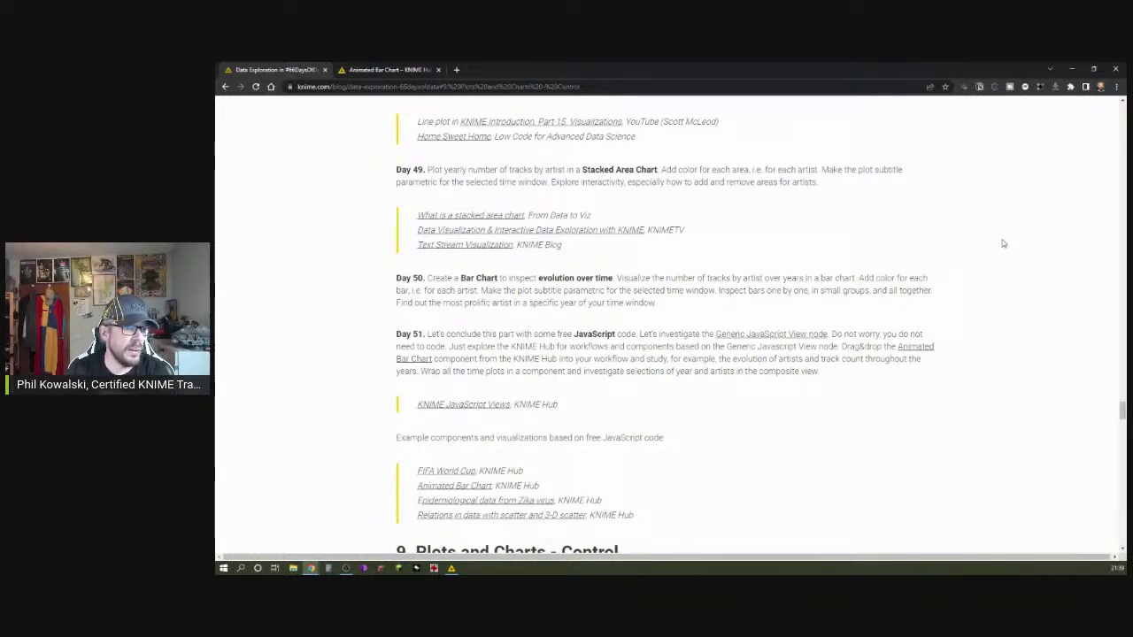
{"action": "right_click", "coordinate": [485, 405]}
{"action": "left_click", "coordinate": [518, 414]}
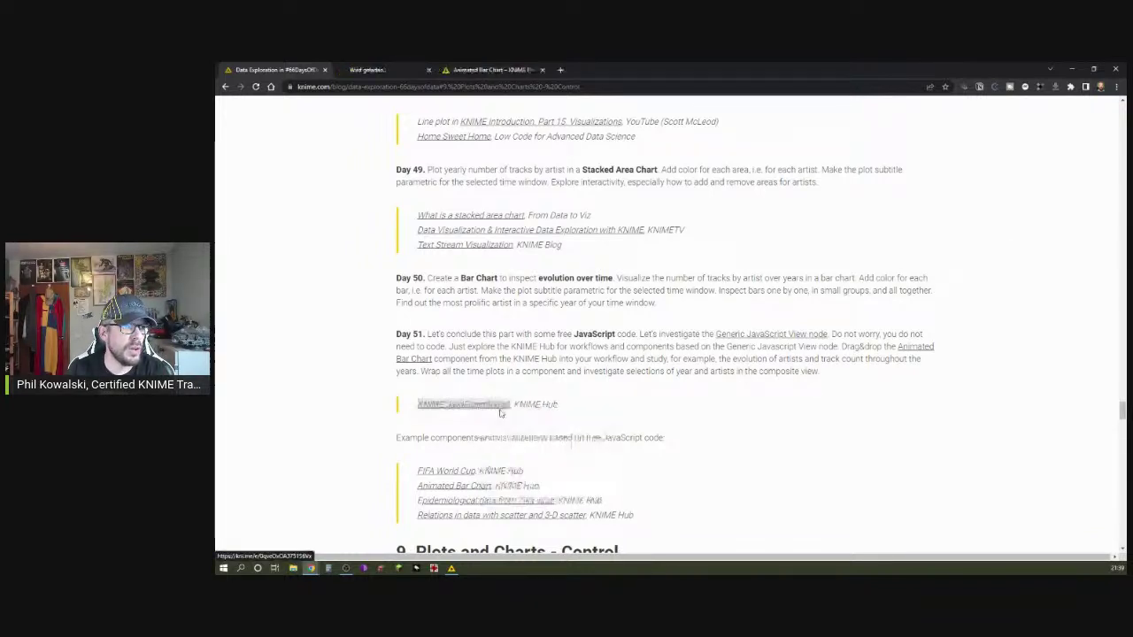
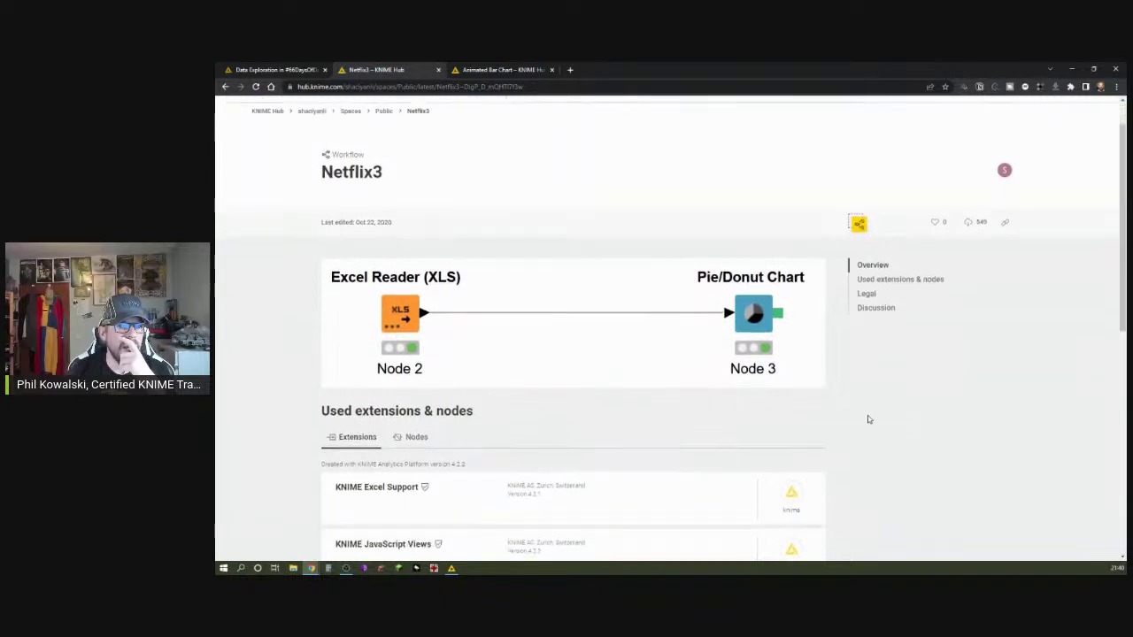
{"action": "scroll", "coordinate": [868, 420], "scroll_direction": "up", "scroll_amount": 3}
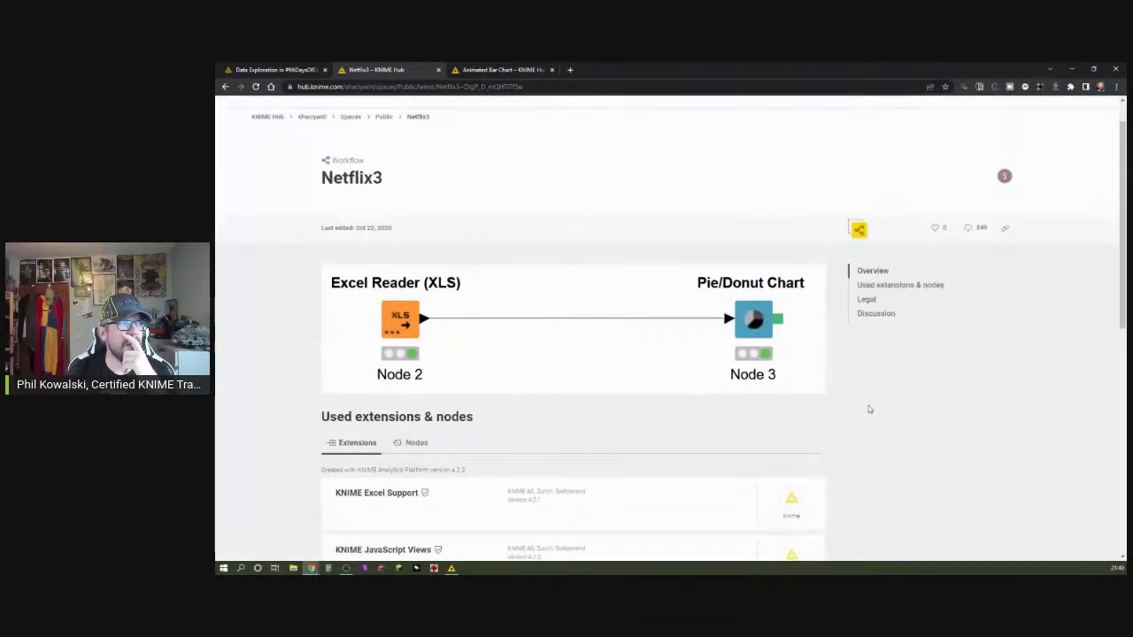
{"action": "key", "text": "alt+Left"}
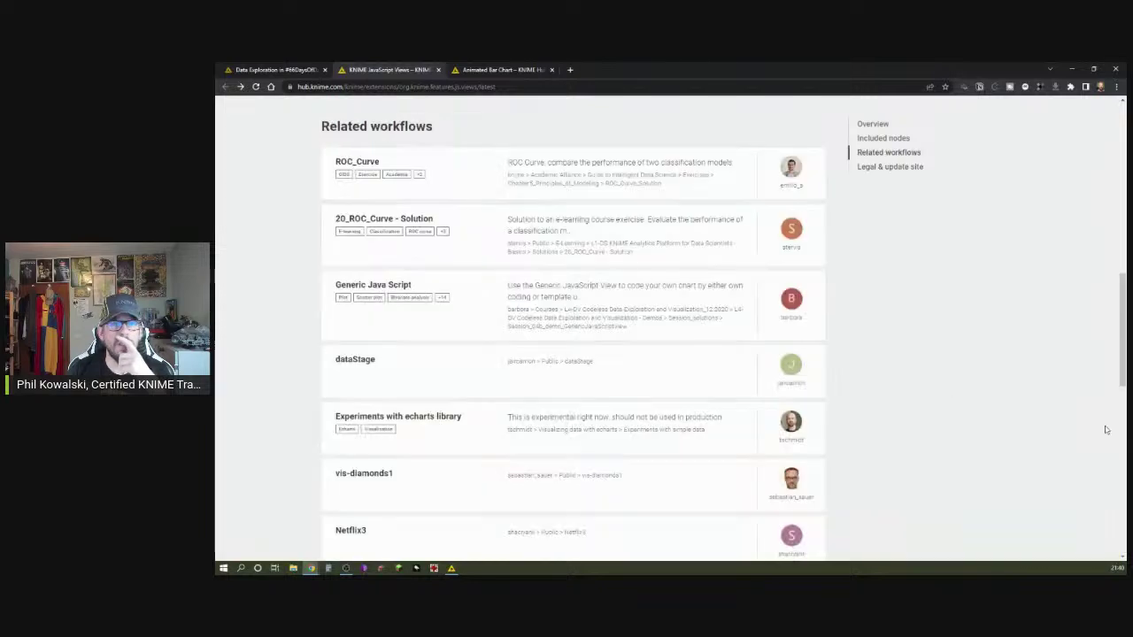
{"action": "scroll", "coordinate": [690, 222], "scroll_direction": "up", "scroll_amount": 5}
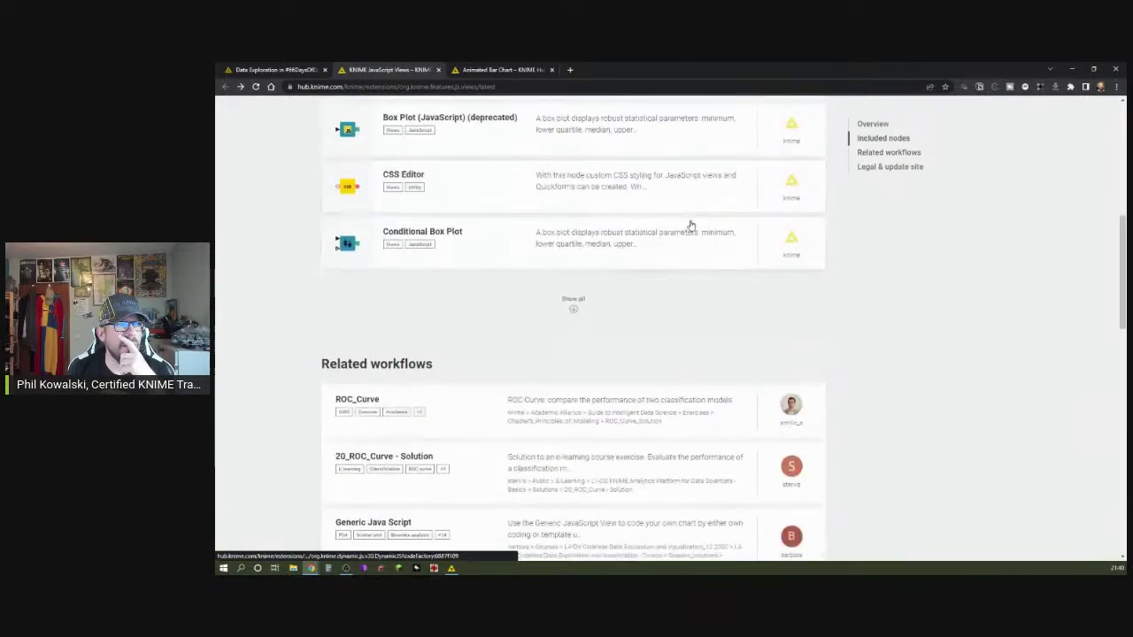
{"action": "scroll", "coordinate": [692, 226], "scroll_direction": "up", "scroll_amount": 3}
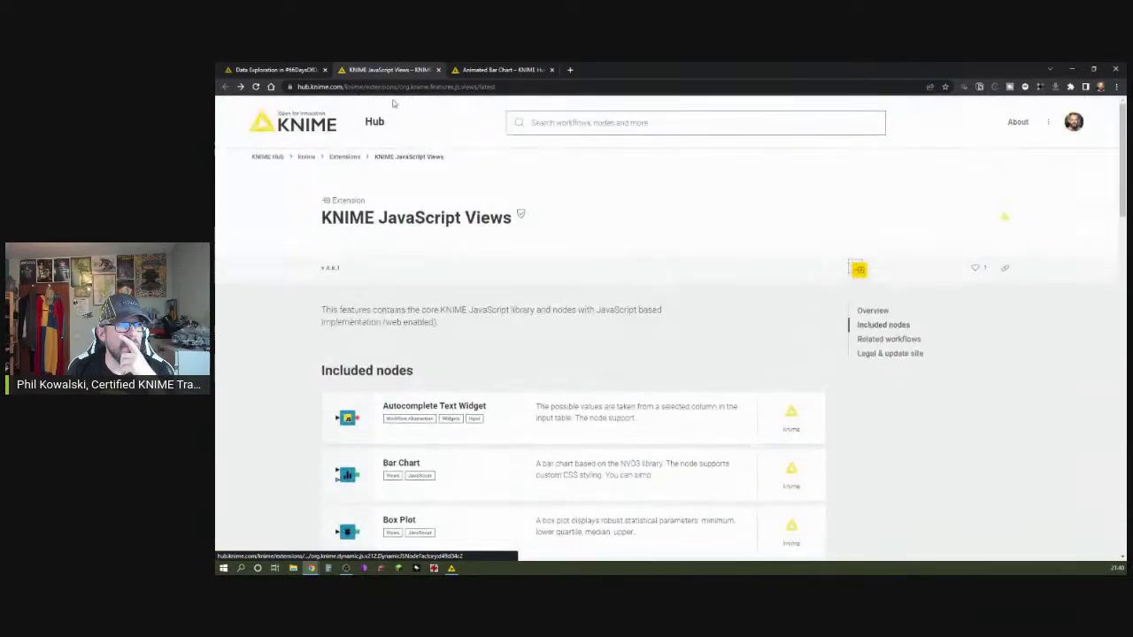
Step: Add the Animated Bar Chart component from its KNIME Hub page to the empty area of the day50 workflow
{"action": "left_click", "coordinate": [516, 70]}
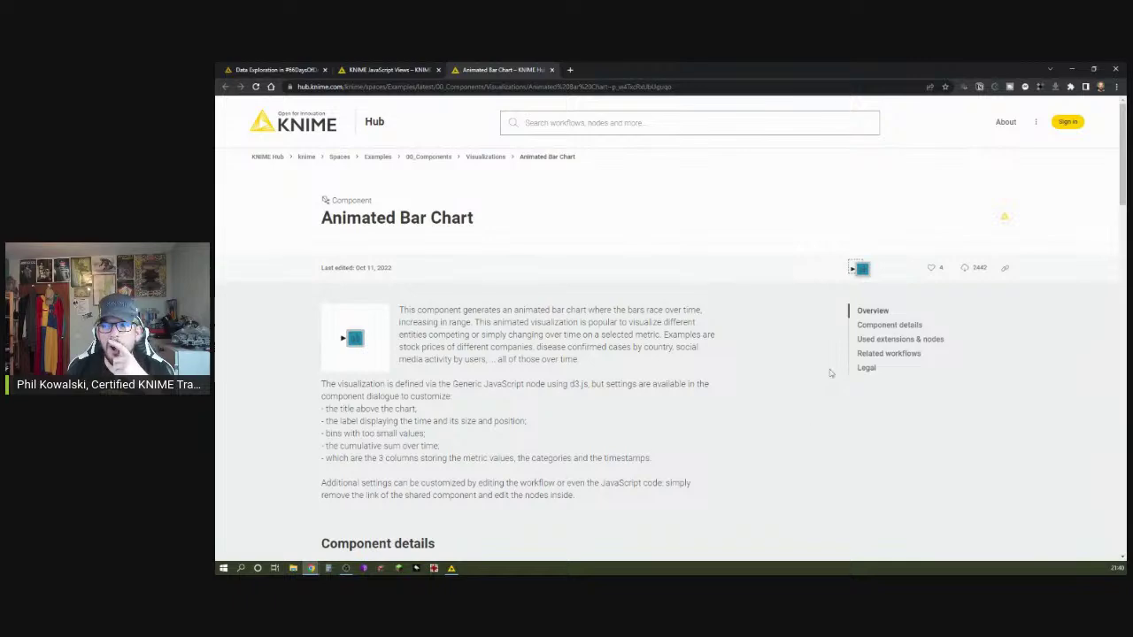
{"action": "left_click_drag", "start_coordinate": [808, 75], "coordinate": [542, 88]}
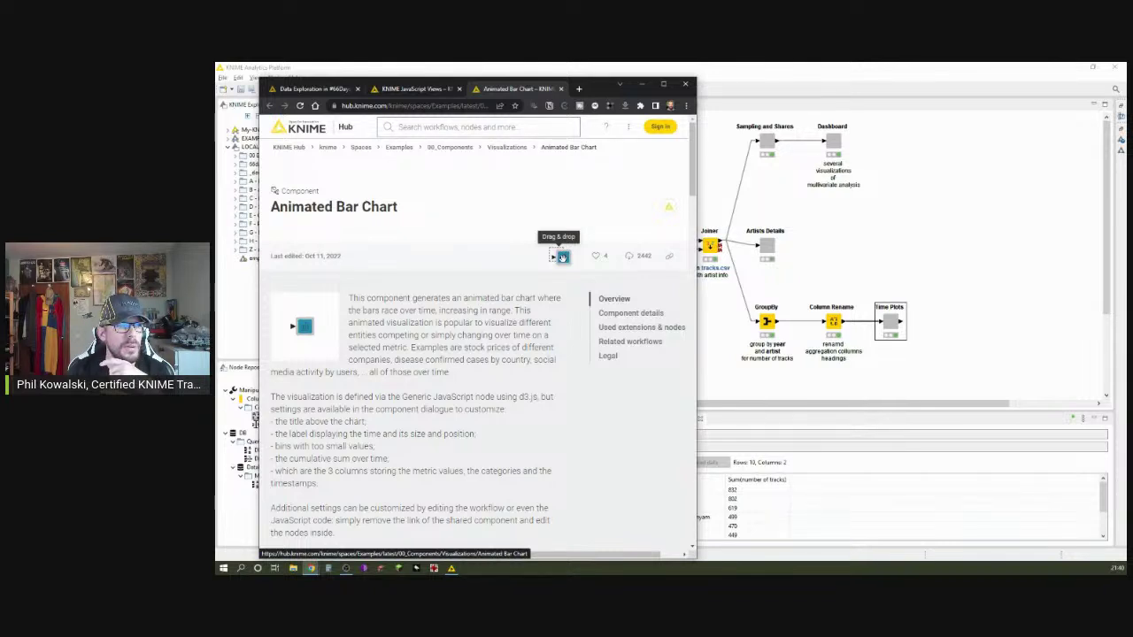
{"action": "left_click_drag", "start_coordinate": [562, 257], "coordinate": [995, 237]}
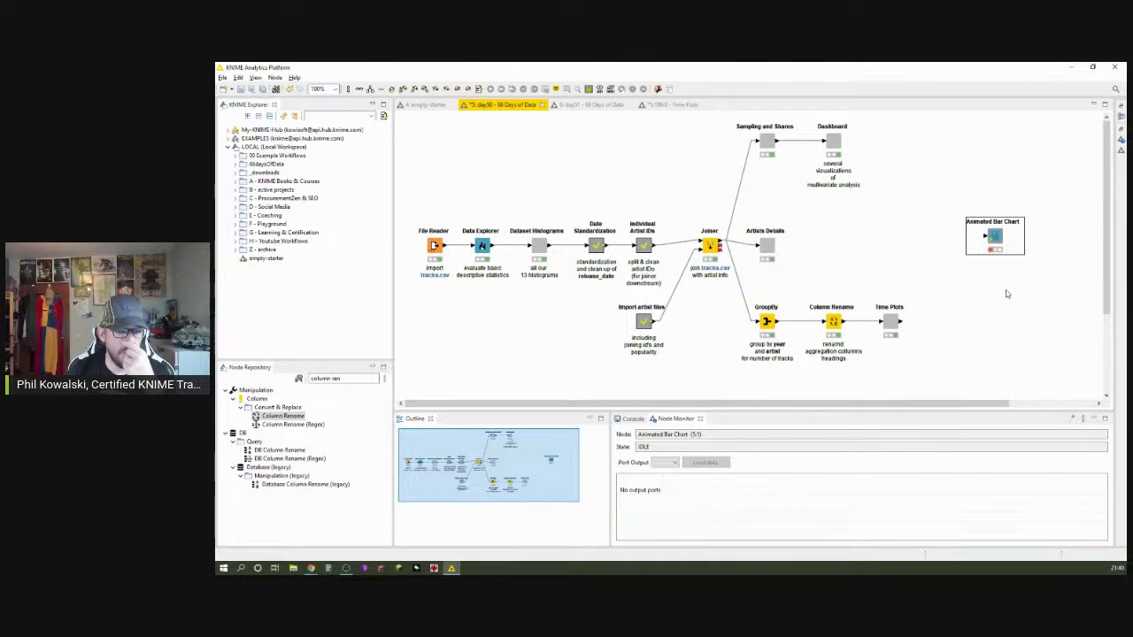
Step: Review the Animated Bar Chart component's configuration options without changing them, and delete the component from the day50 workflow
{"action": "double_click", "coordinate": [996, 237]}
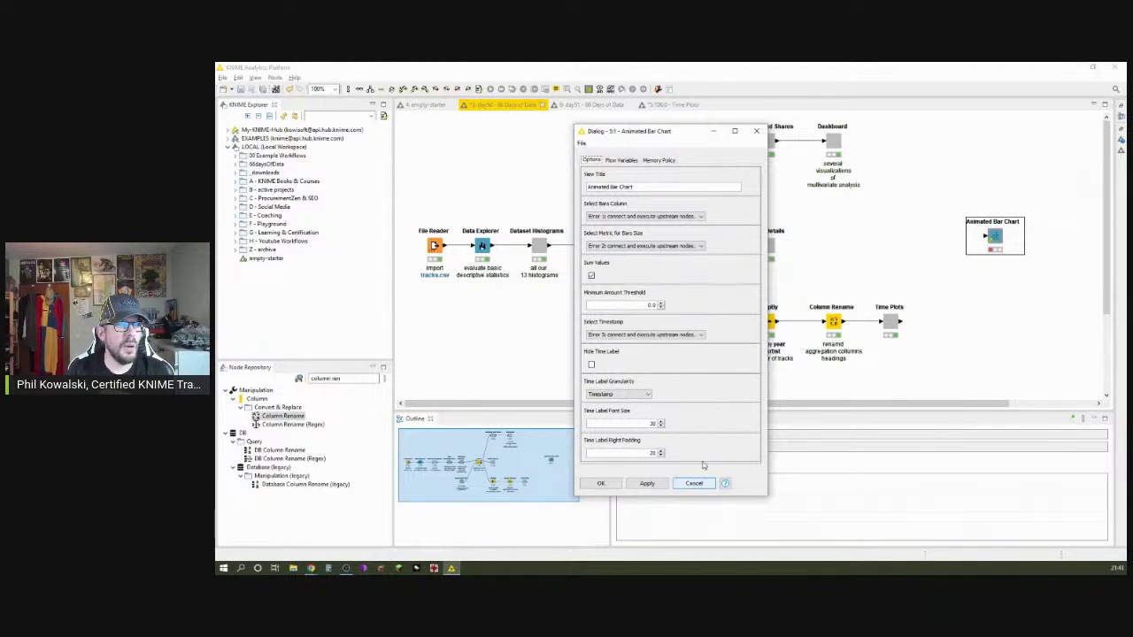
{"action": "left_click", "coordinate": [757, 131]}
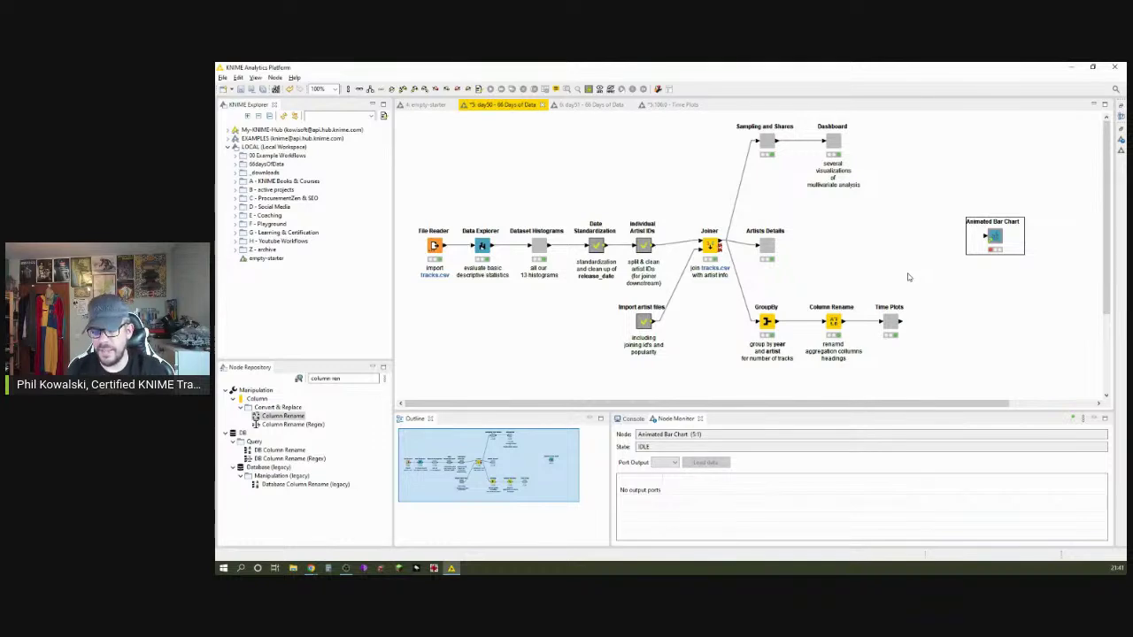
{"action": "key", "text": "Delete"}
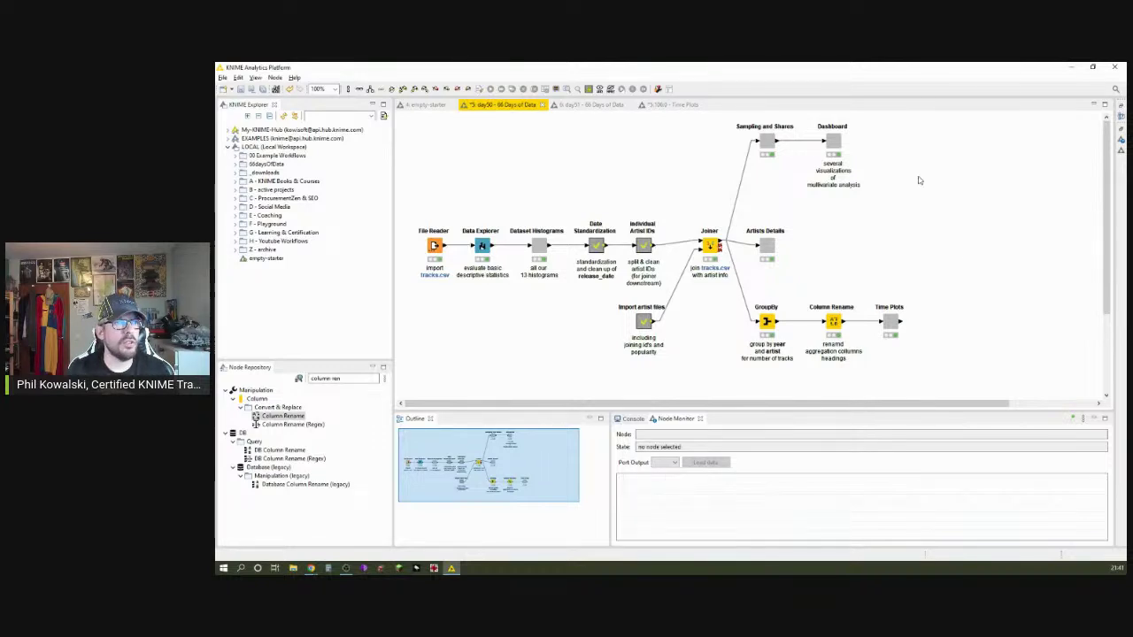
Step: Switch to the day51 workflow, close the old Time Plots tab, and open the inside of day51's Time Plots component
{"action": "left_click", "coordinate": [582, 105]}
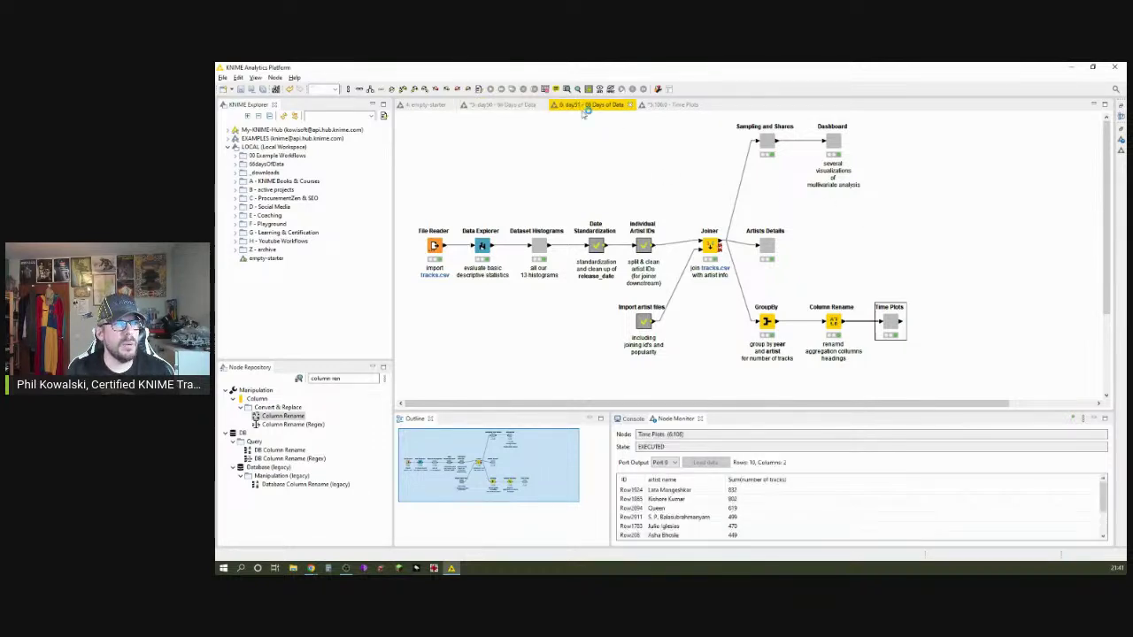
{"action": "left_click", "coordinate": [706, 105]}
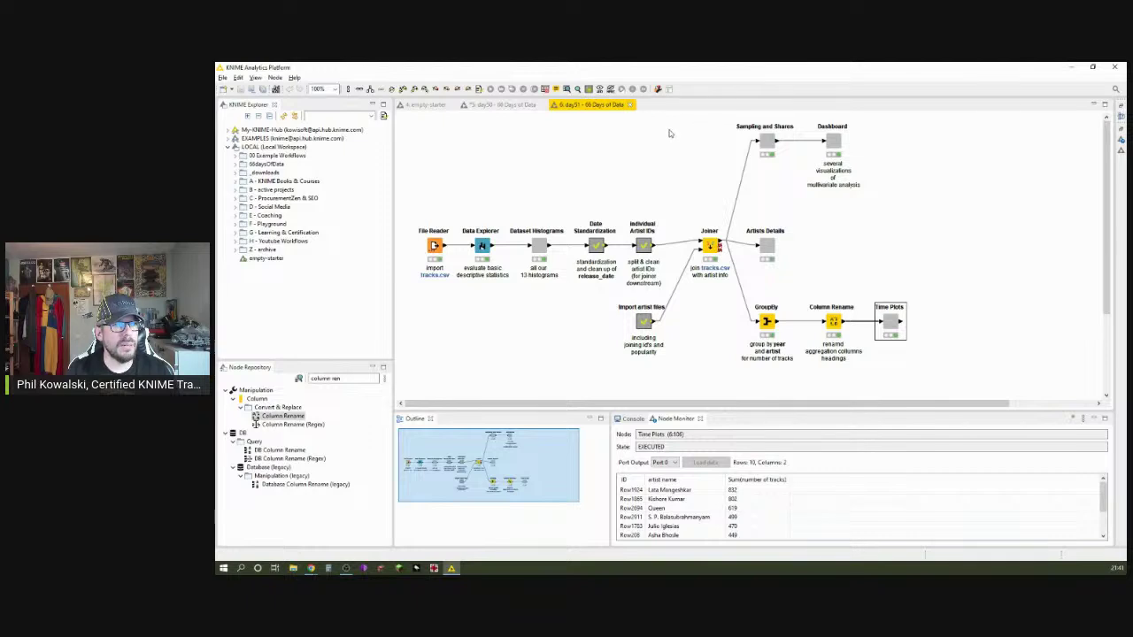
{"action": "double_click", "coordinate": [877, 326], "text": "ctrl"}
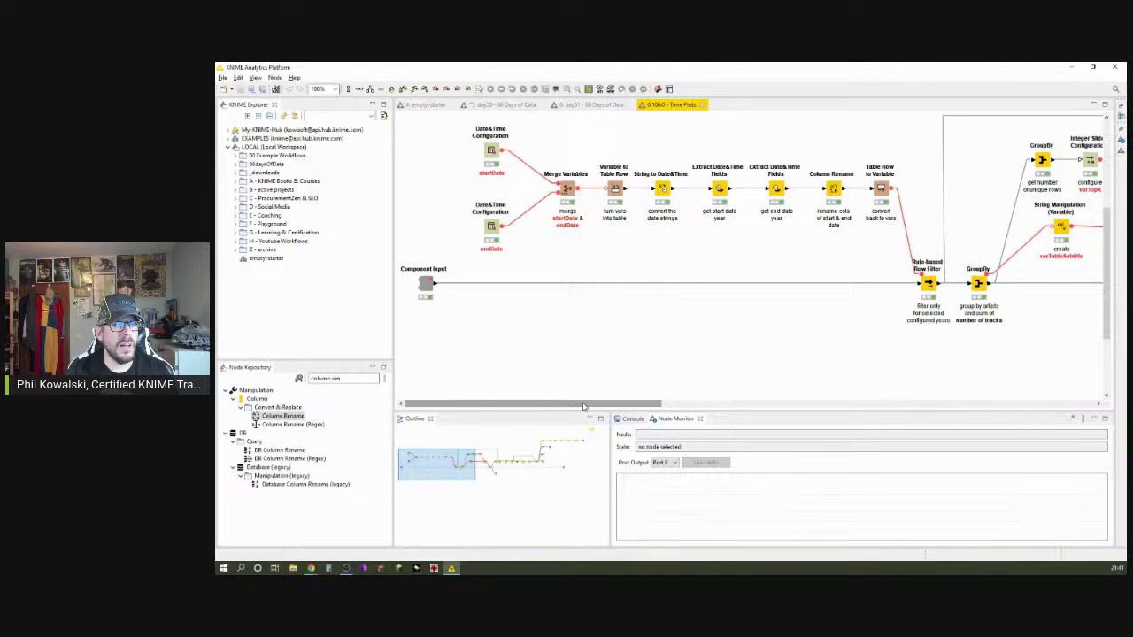
Step: Examine the node branch leading to the Animated Bar Chart and inspect the Insert Column Header node's output
{"action": "left_click_drag", "start_coordinate": [584, 406], "coordinate": [840, 271]}
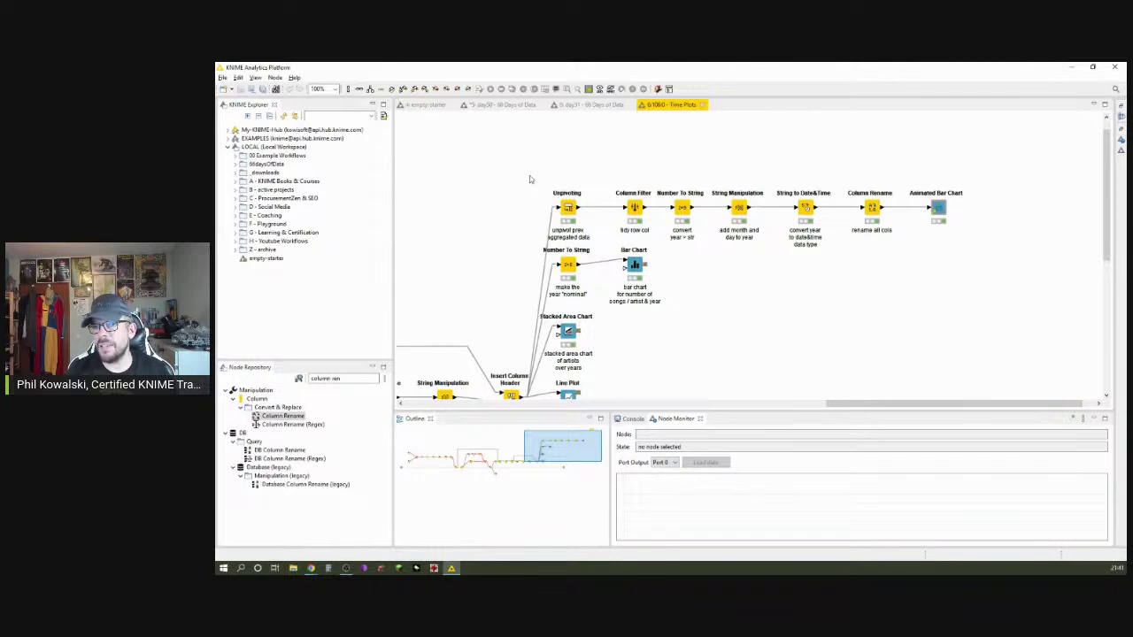
{"action": "scroll", "coordinate": [533, 292], "scroll_direction": "down", "scroll_amount": 2}
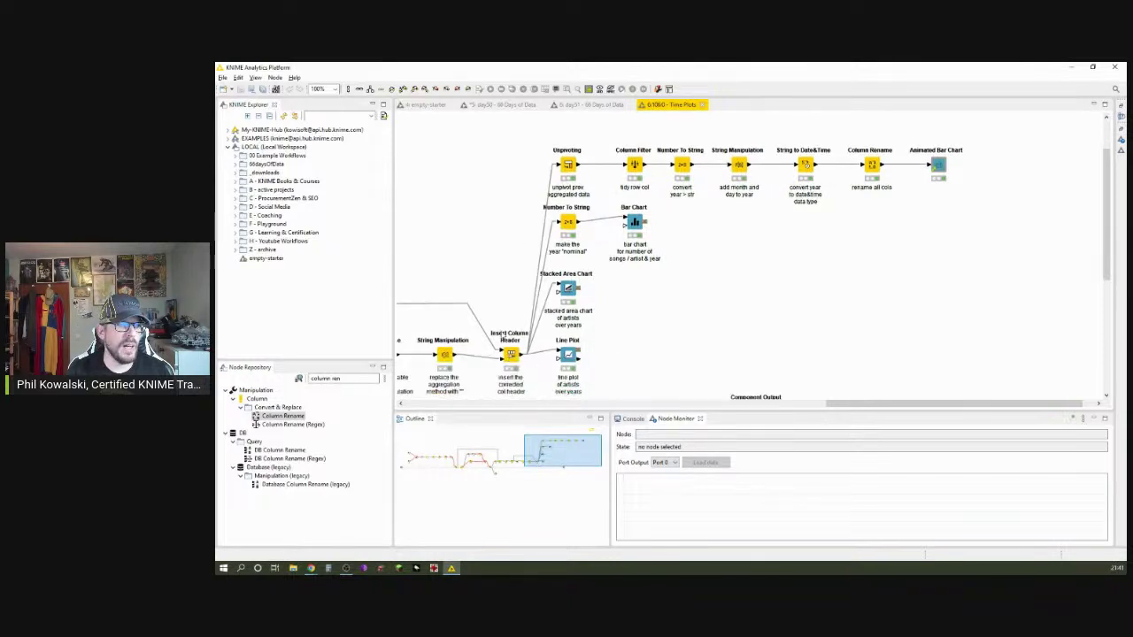
{"action": "left_click", "coordinate": [511, 355]}
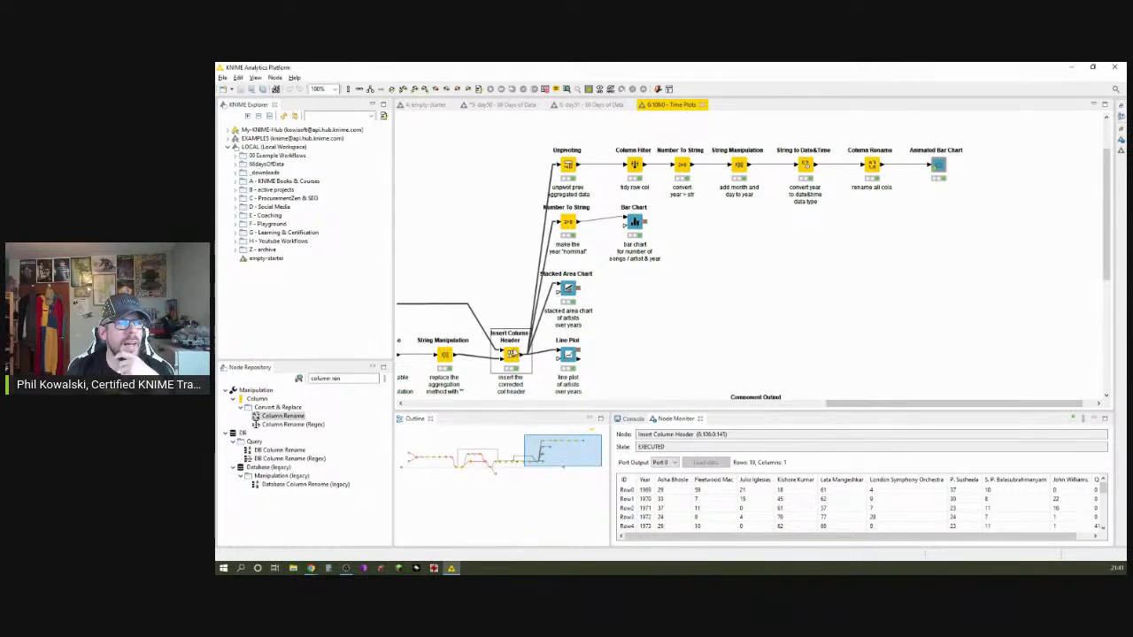
Step: Review the Unpivoting node's value and retained columns, and inspect its output table with the RowIDs column widened
{"action": "double_click", "coordinate": [567, 165]}
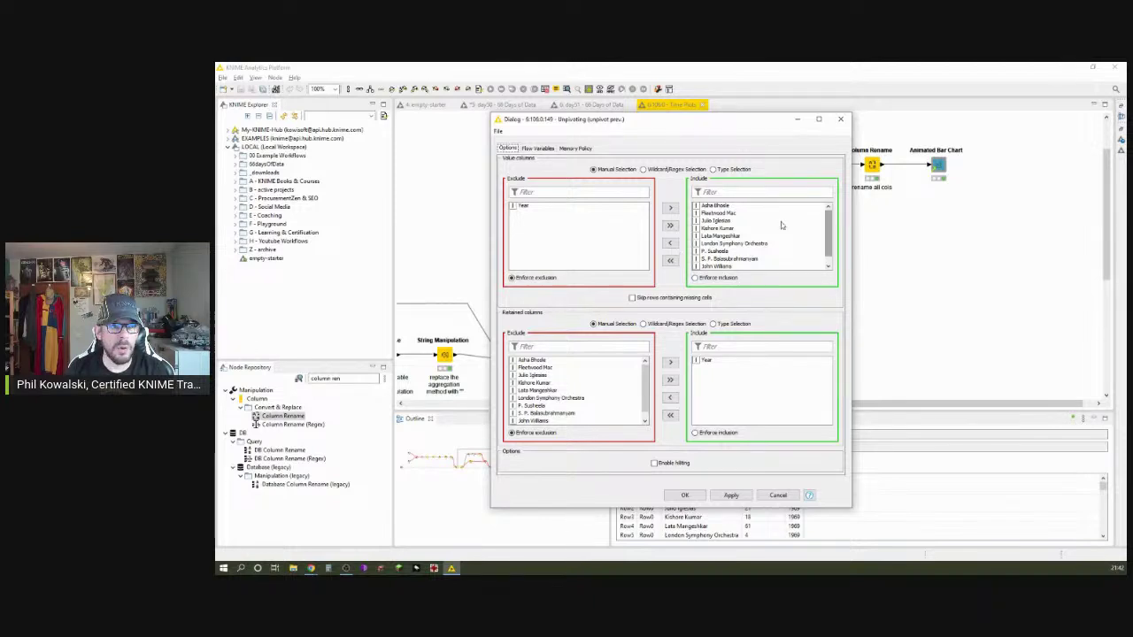
{"action": "left_click", "coordinate": [684, 495]}
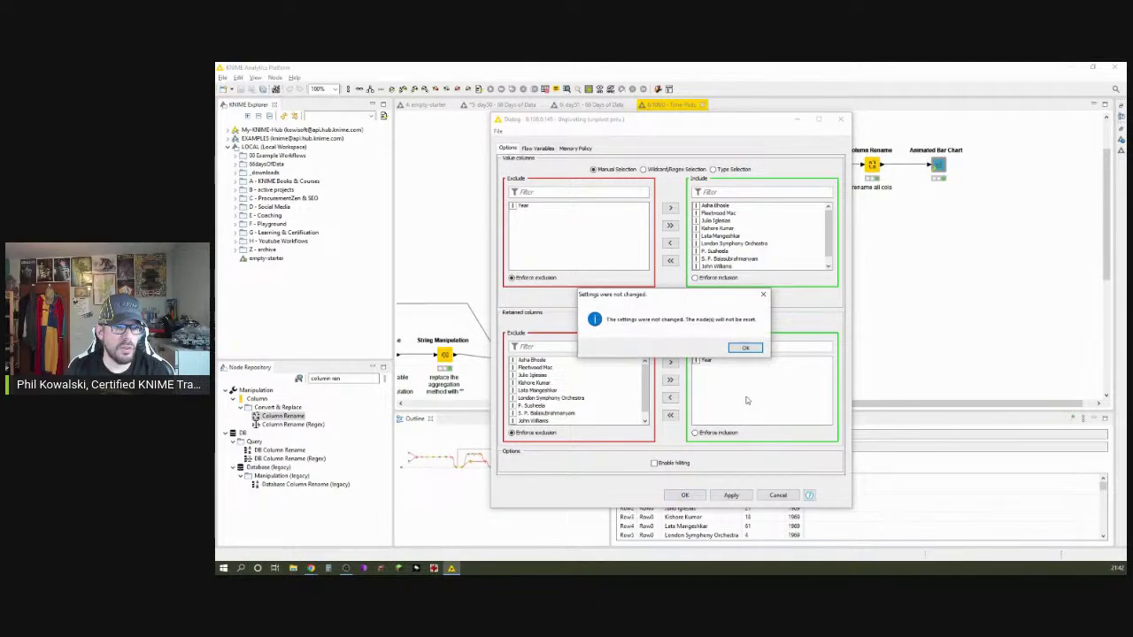
{"action": "left_click", "coordinate": [745, 347]}
{"action": "right_click", "coordinate": [569, 166]}
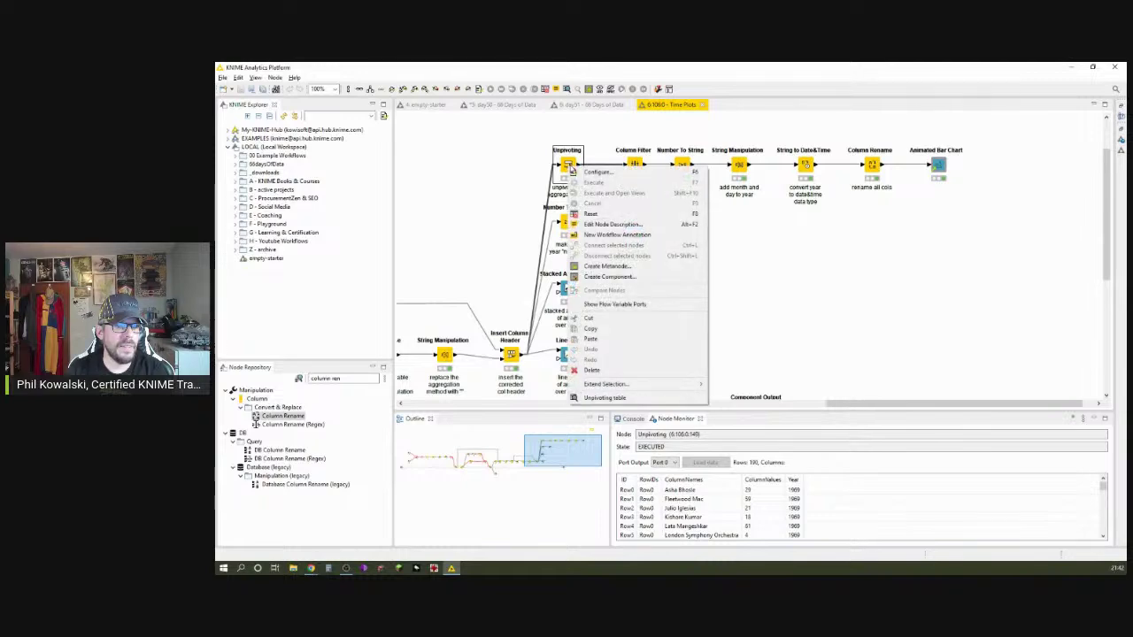
{"action": "left_click", "coordinate": [602, 395]}
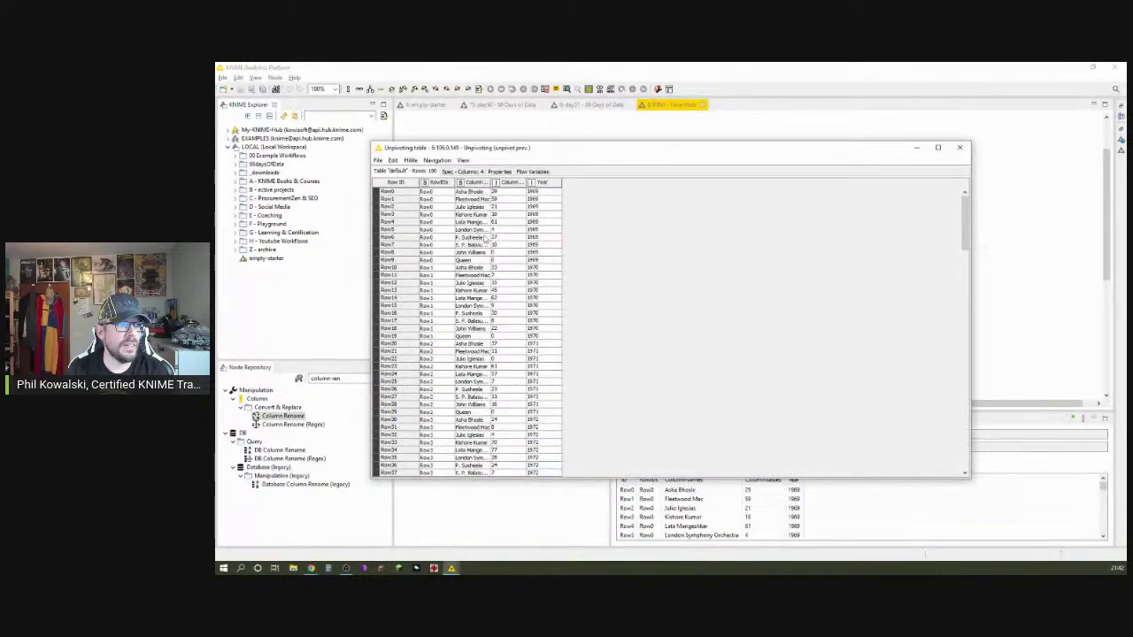
{"action": "left_click_drag", "start_coordinate": [455, 181], "coordinate": [581, 183]}
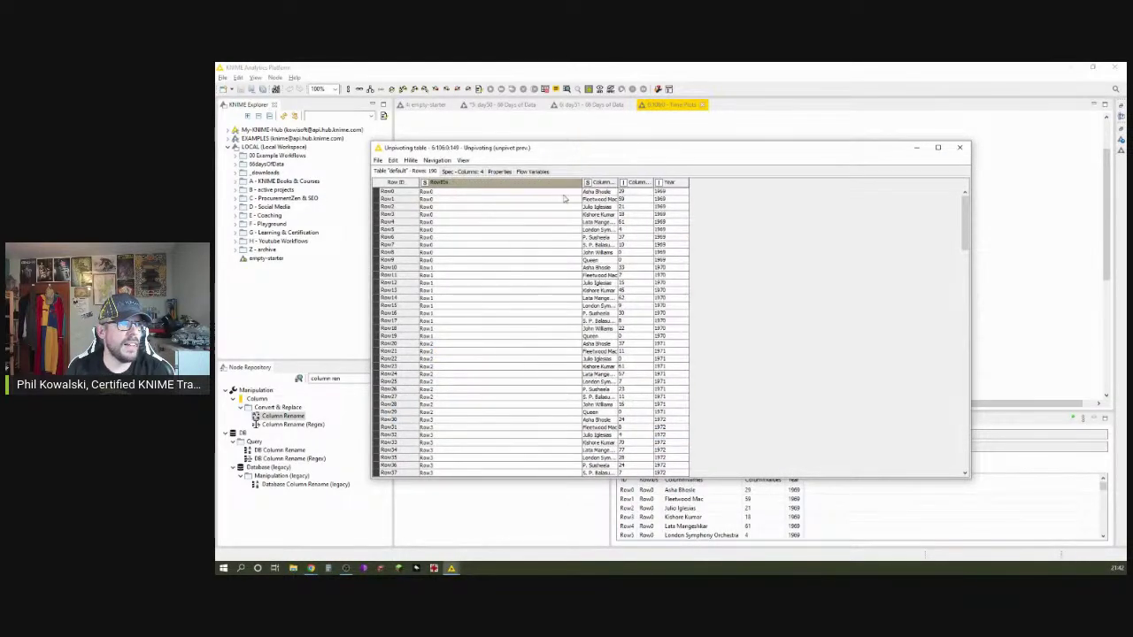
{"action": "left_click", "coordinate": [959, 147]}
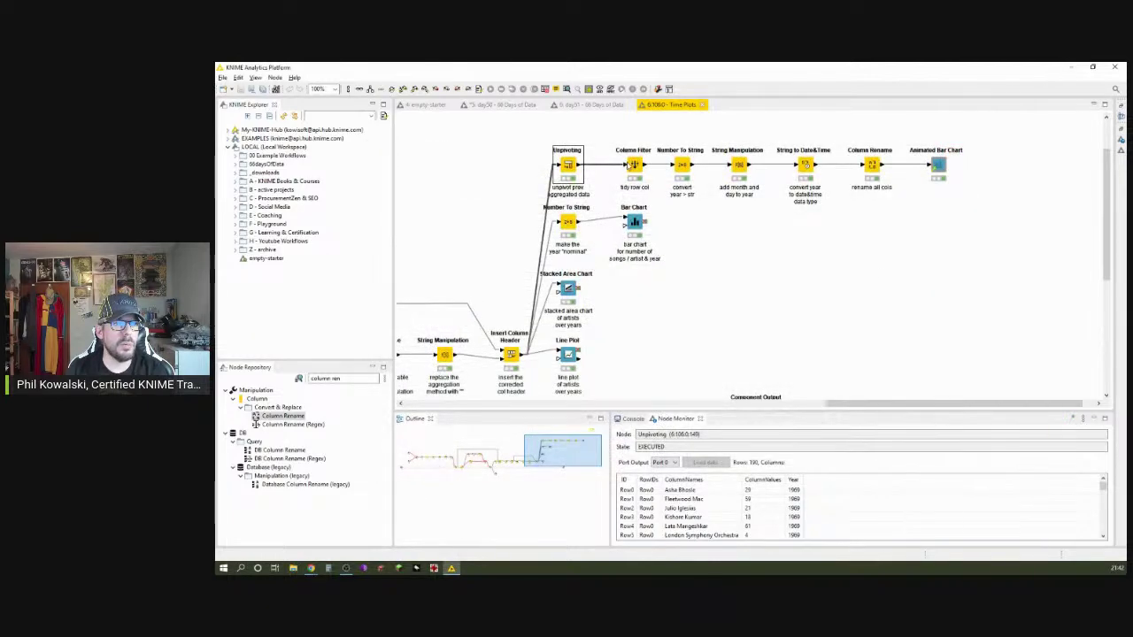
Step: Inspect the filtered output table of the Column Filter node that tidies the RowIDs column
{"action": "left_click", "coordinate": [634, 166]}
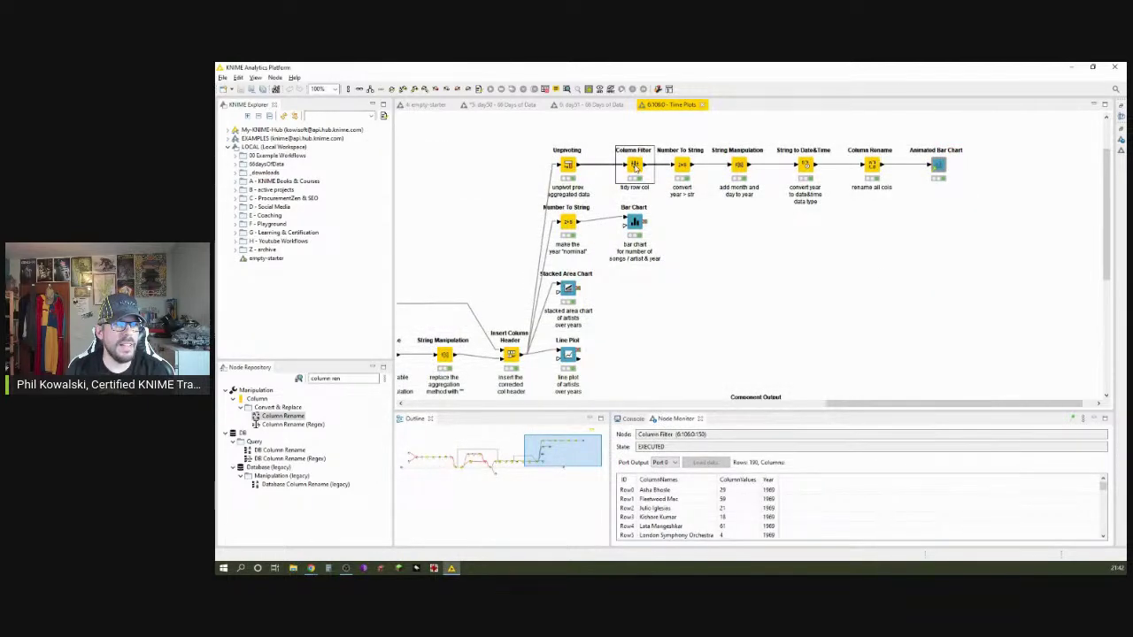
{"action": "right_click", "coordinate": [638, 175]}
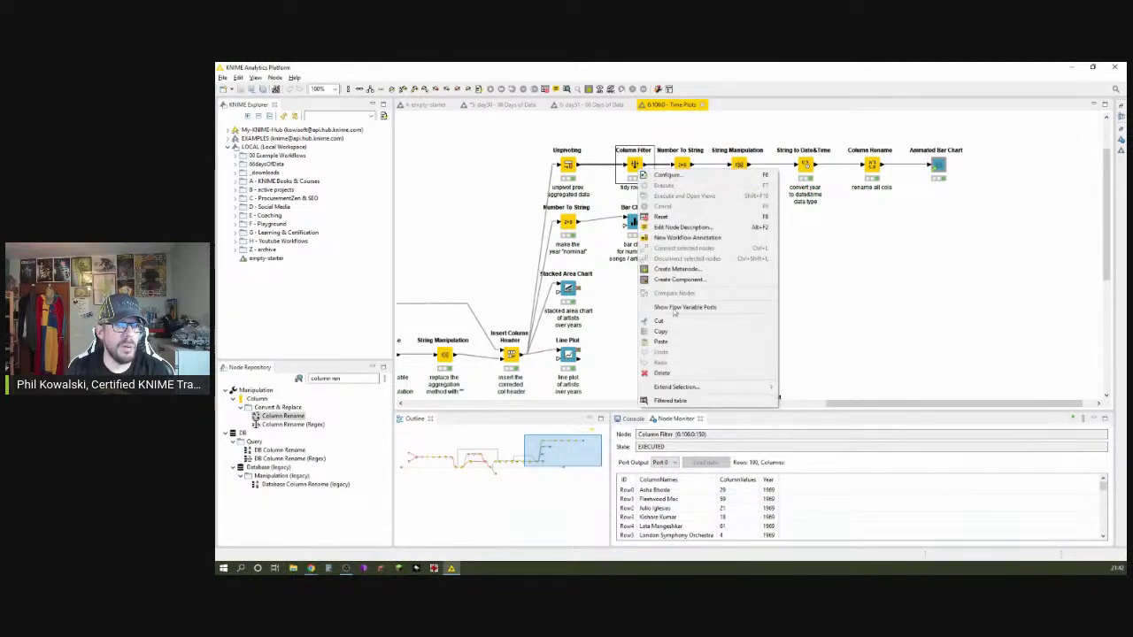
{"action": "left_click", "coordinate": [677, 401]}
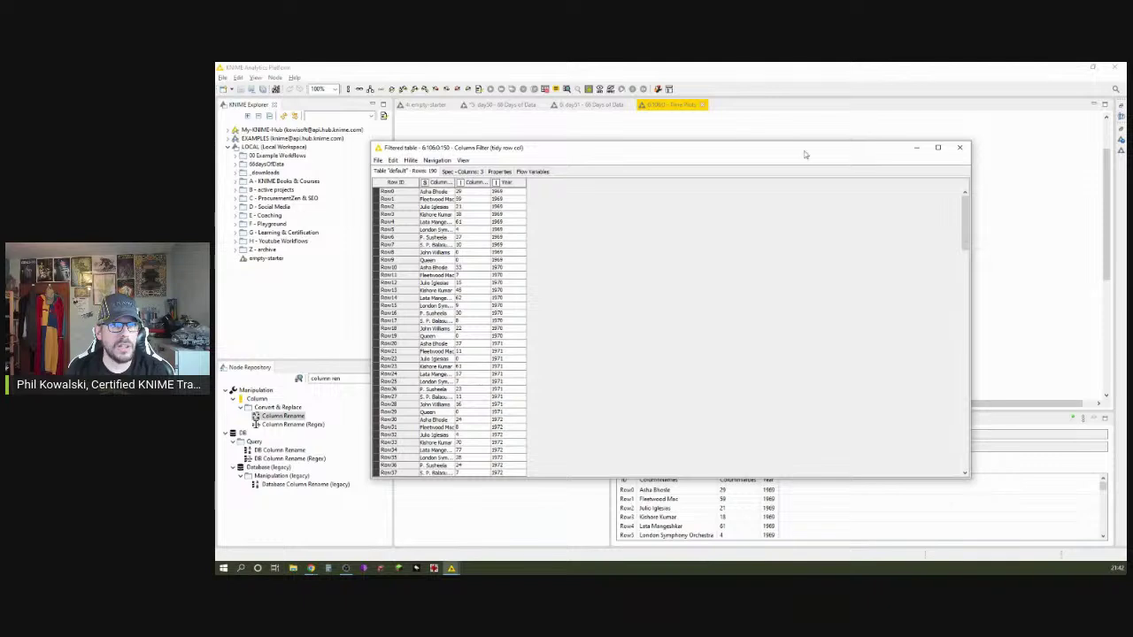
{"action": "left_click", "coordinate": [960, 148]}
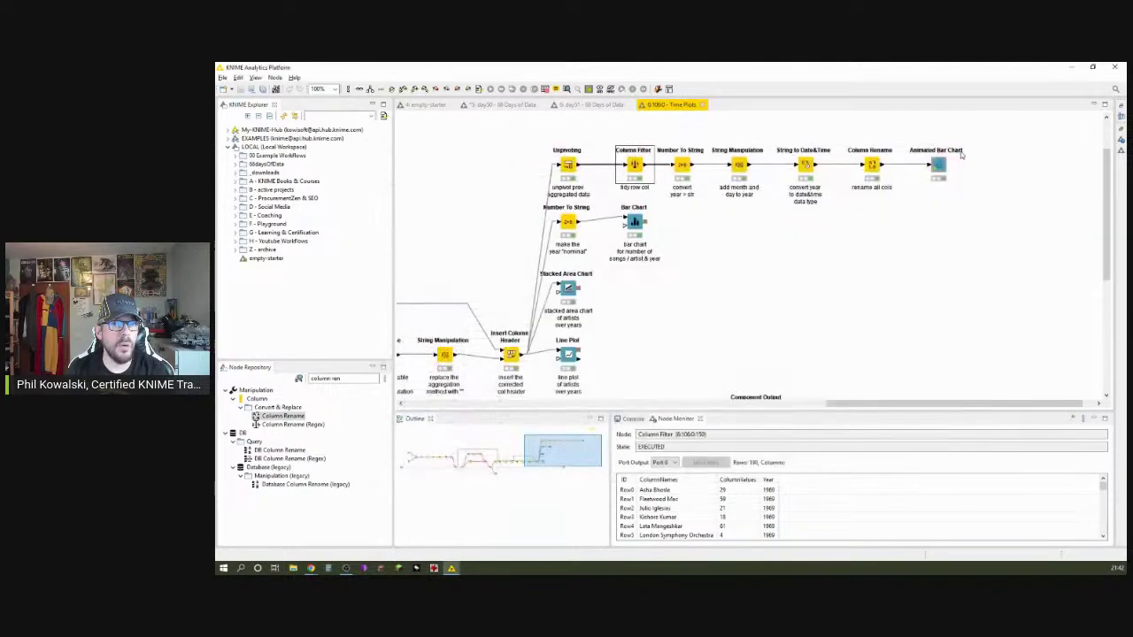
Step: Review which columns the Number To String node after the Column Filter converts, and inspect its transformed output table
{"action": "left_click", "coordinate": [692, 164]}
{"action": "right_click", "coordinate": [689, 165]}
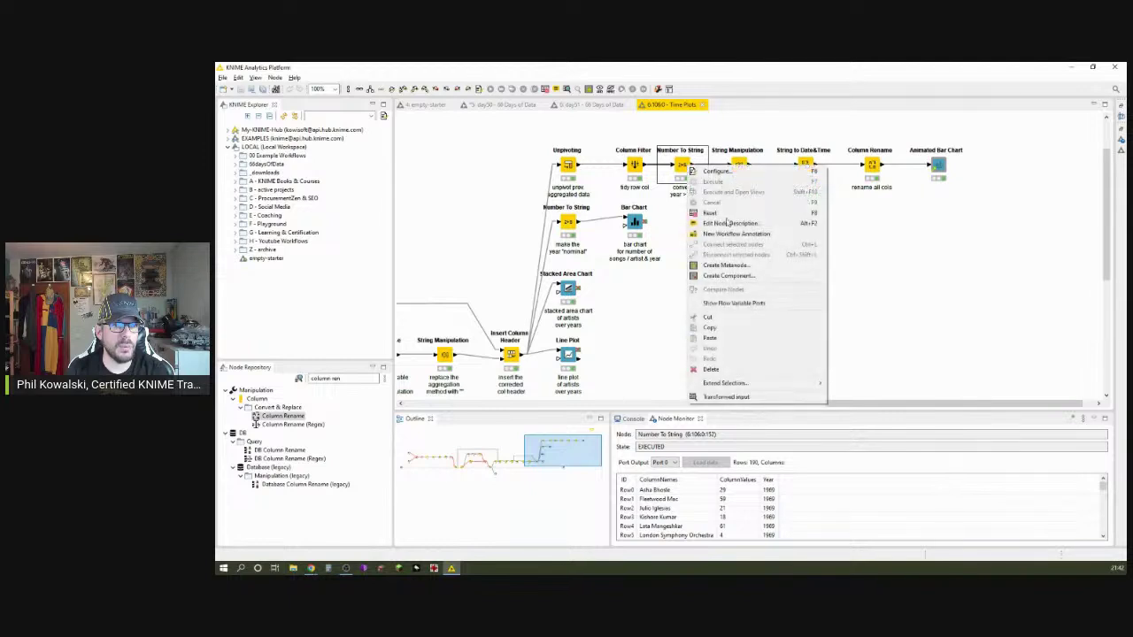
{"action": "left_click", "coordinate": [715, 171]}
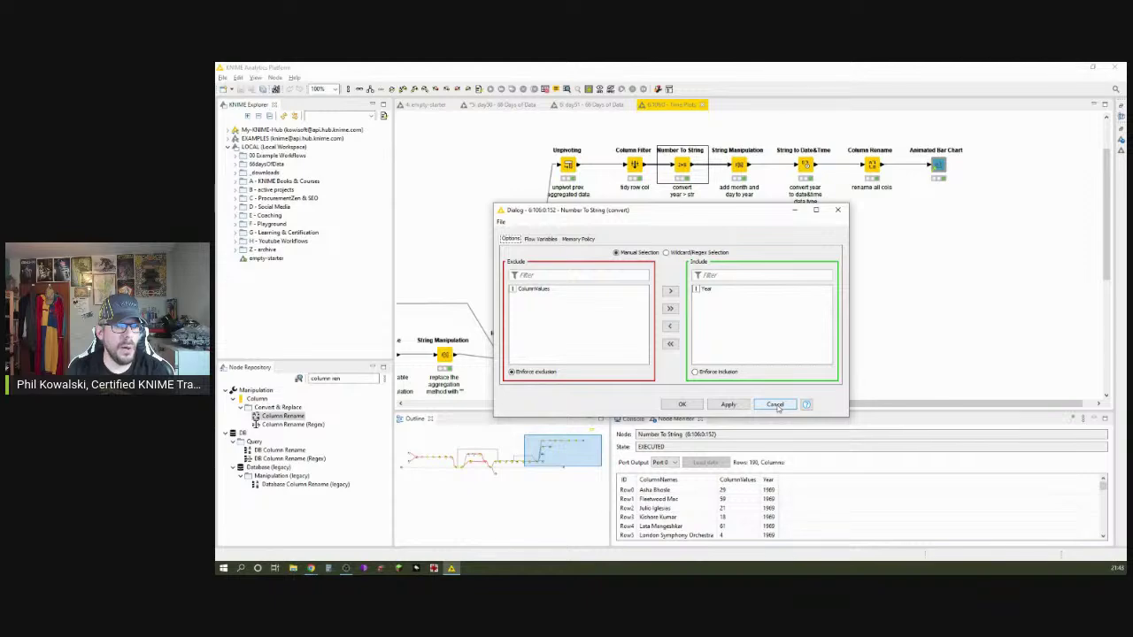
{"action": "left_click", "coordinate": [776, 406]}
{"action": "right_click", "coordinate": [692, 171]}
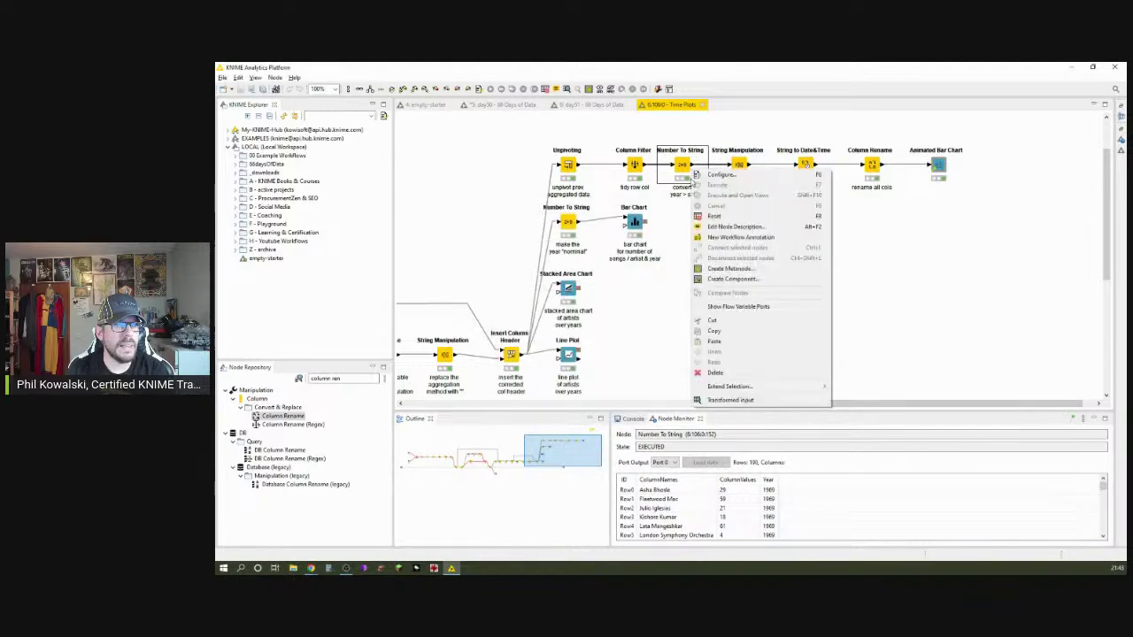
{"action": "left_click", "coordinate": [730, 400]}
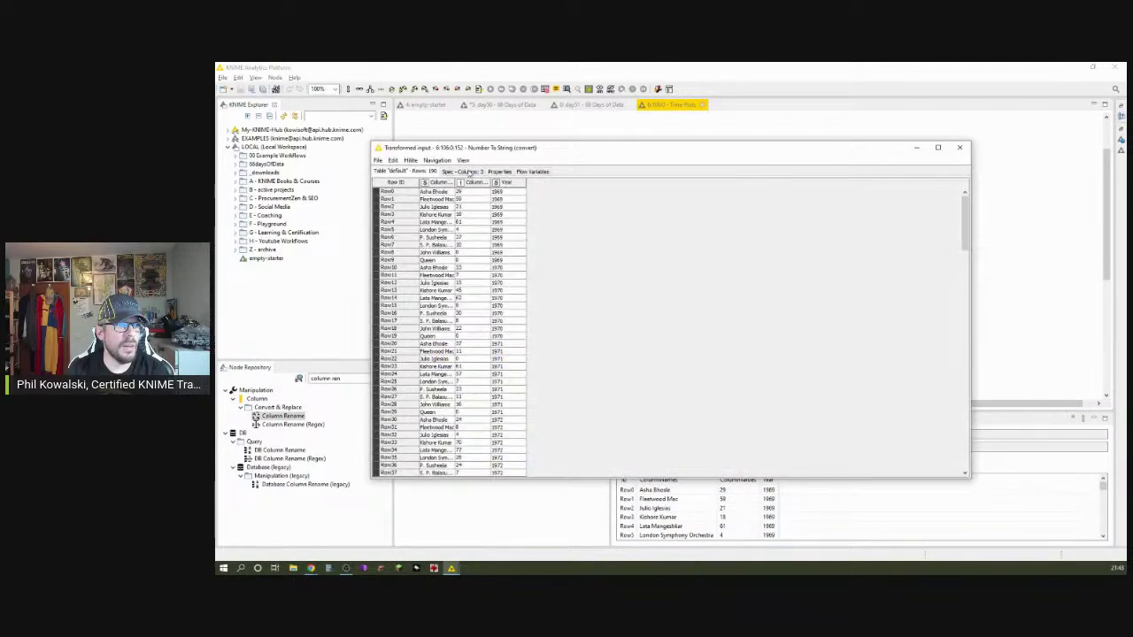
{"action": "left_click", "coordinate": [965, 149]}
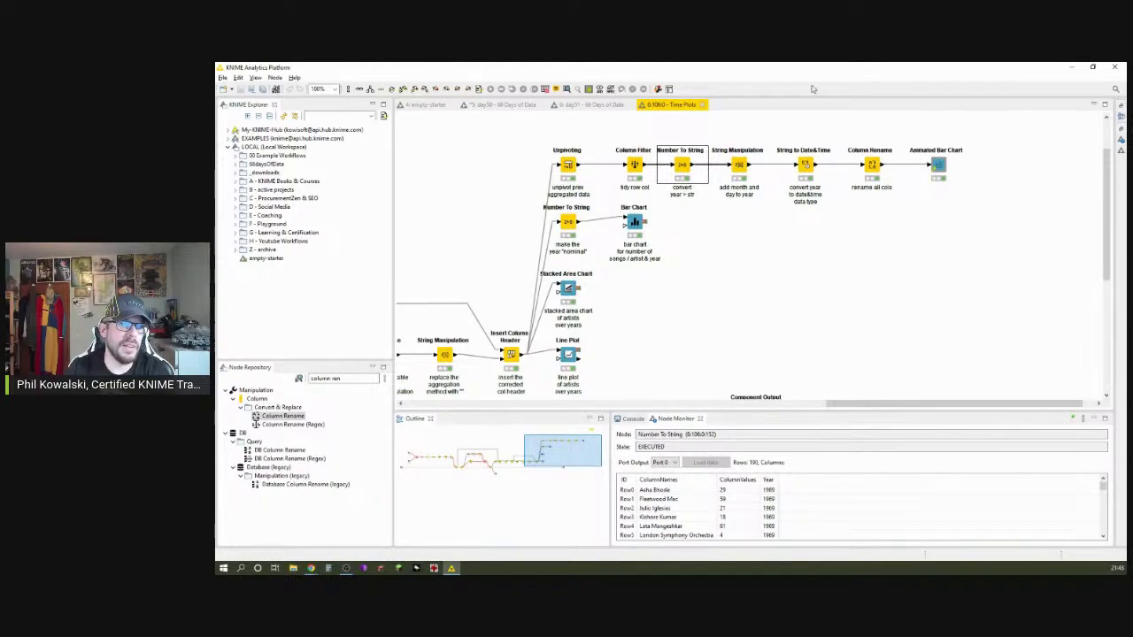
Step: Review the join expression and the replaced column in the String Manipulation node that adds month and day to the year
{"action": "double_click", "coordinate": [740, 168]}
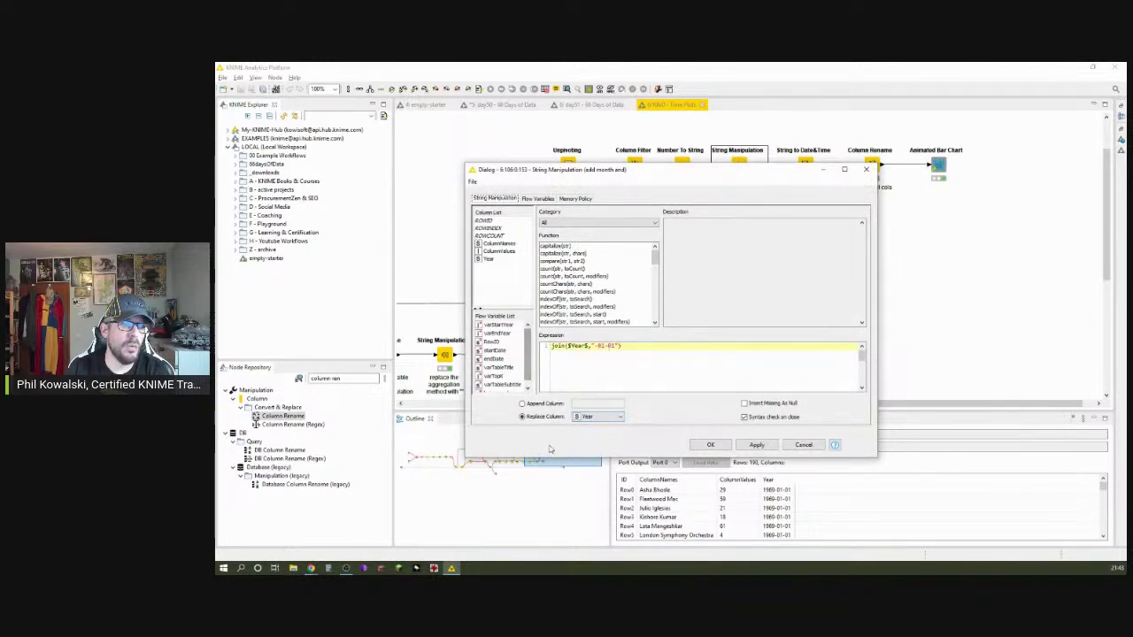
{"action": "left_click", "coordinate": [710, 445]}
{"action": "left_click", "coordinate": [746, 349]}
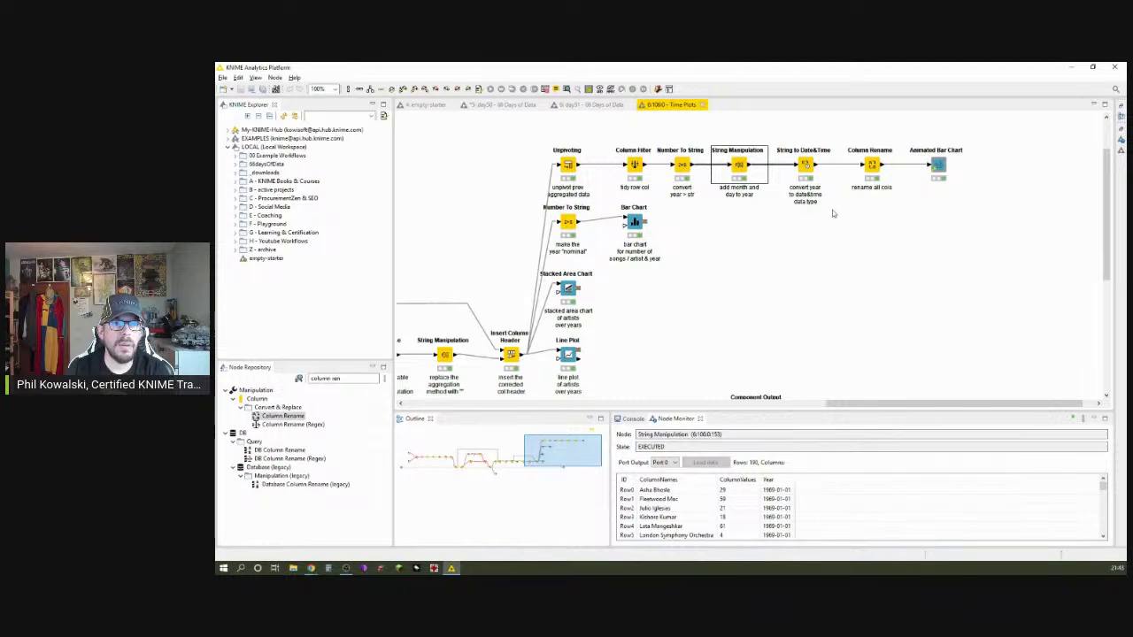
Step: Review the String to Date&Time node's column selection and date format without changing them, and inspect its output table
{"action": "double_click", "coordinate": [807, 167]}
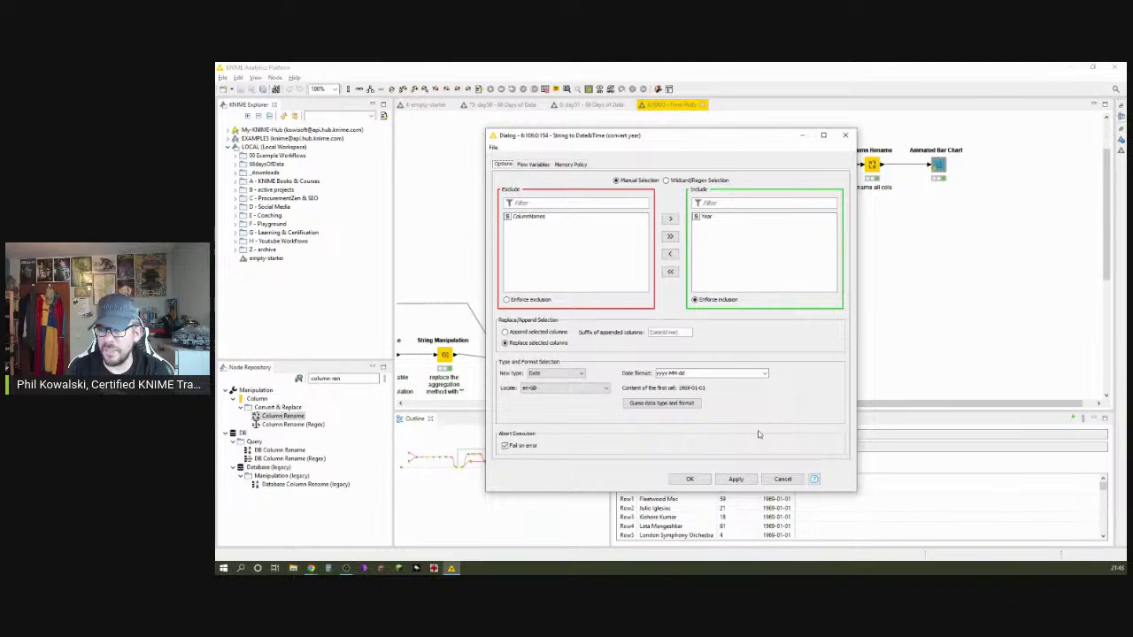
{"action": "left_click", "coordinate": [686, 480]}
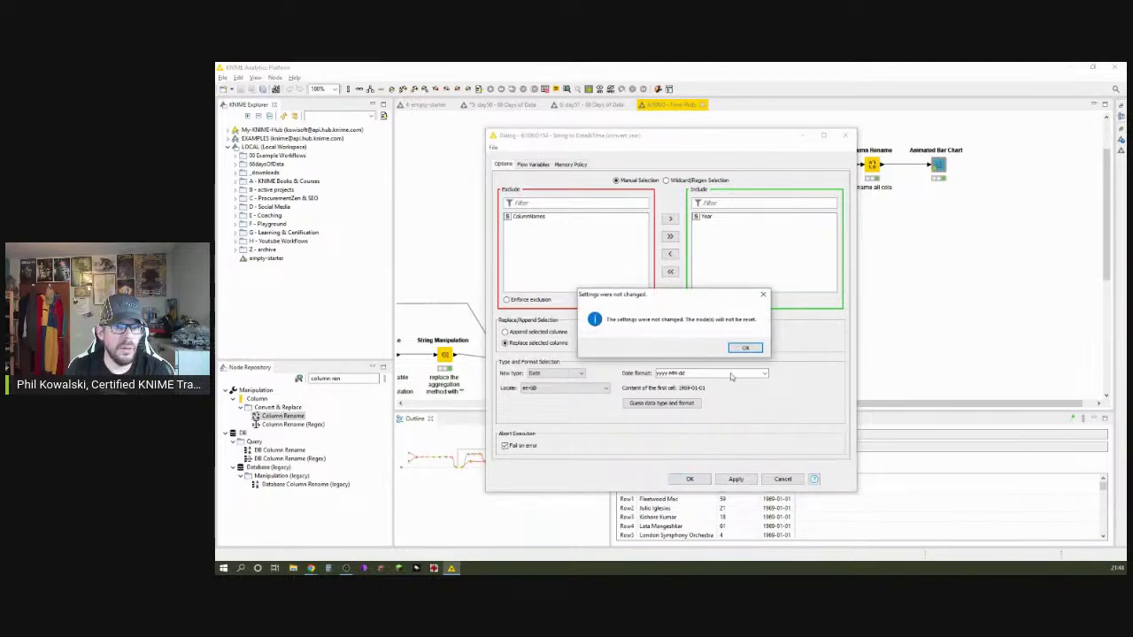
{"action": "left_click", "coordinate": [744, 348]}
{"action": "right_click", "coordinate": [807, 163]}
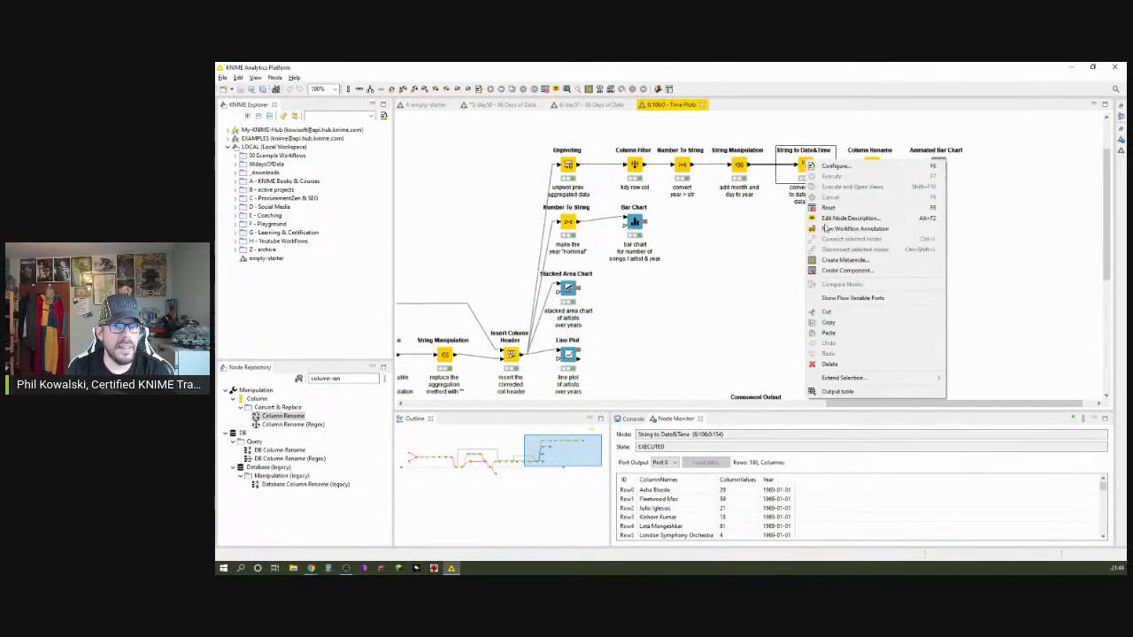
{"action": "left_click", "coordinate": [837, 391]}
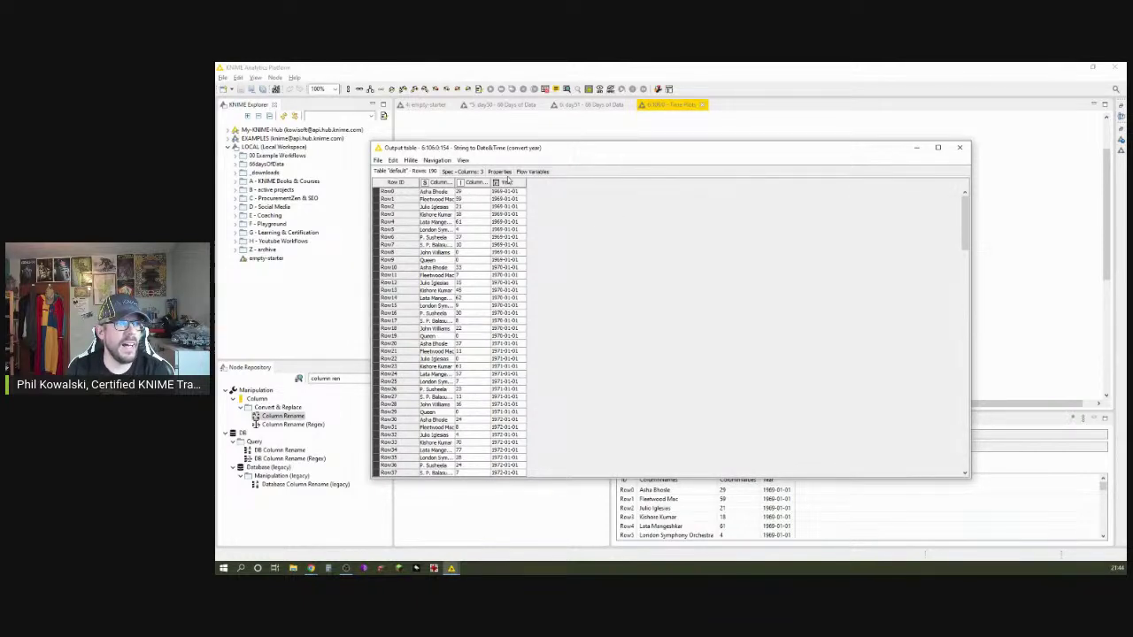
{"action": "left_click", "coordinate": [960, 147]}
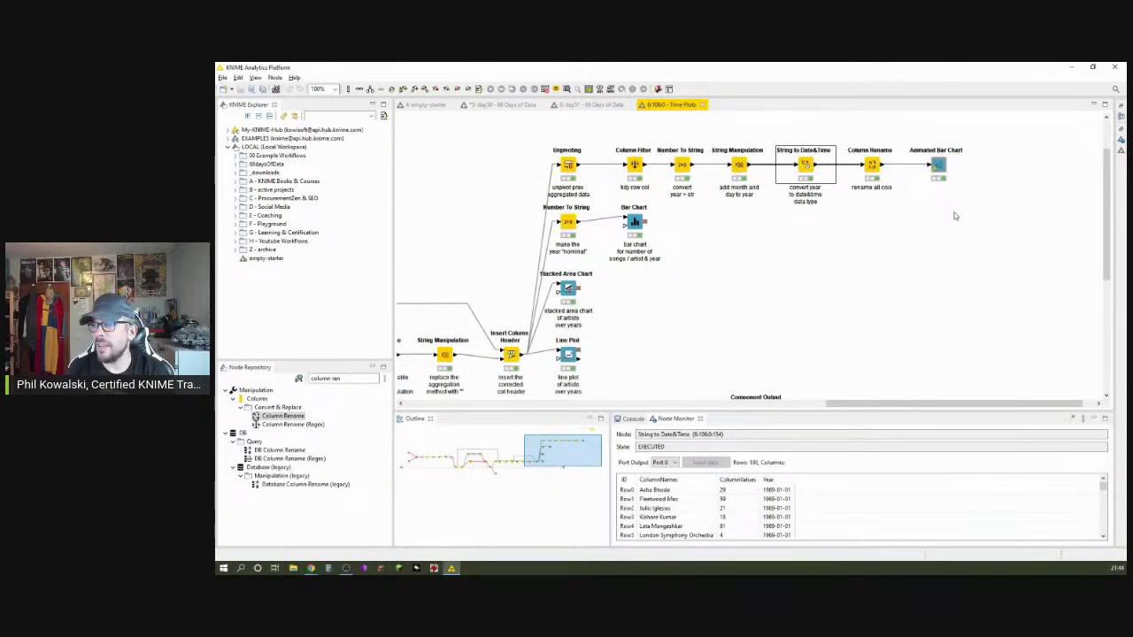
Step: Check the Column Rename node's output and review the Animated Bar Chart's column, timestamp and time label granularity options, keeping Year
{"action": "left_click", "coordinate": [874, 167]}
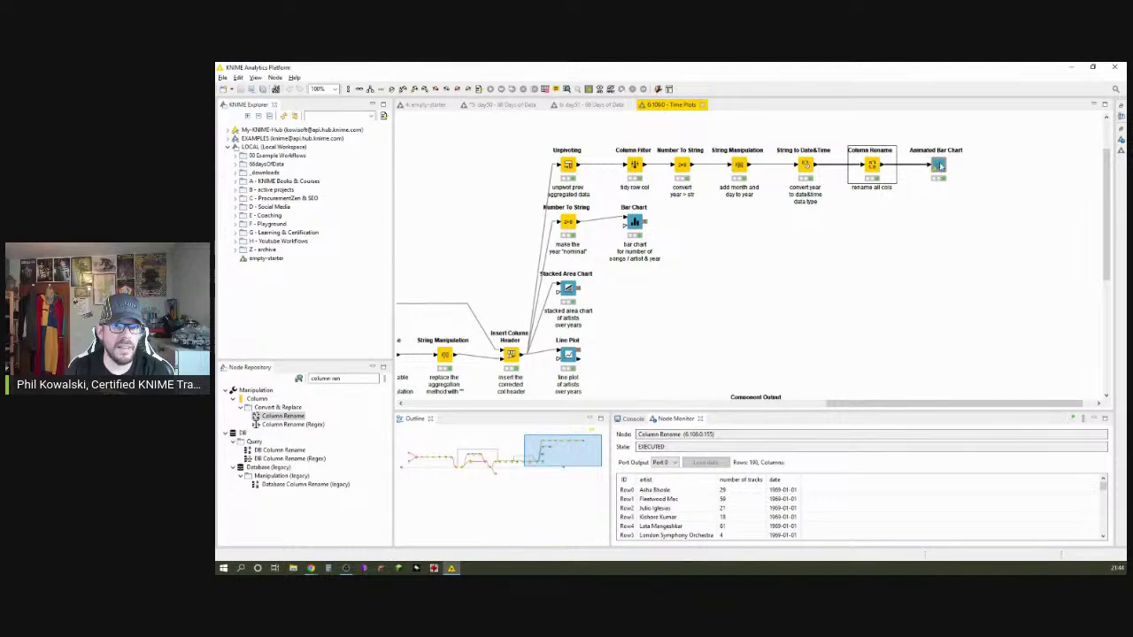
{"action": "left_click", "coordinate": [940, 165]}
{"action": "double_click", "coordinate": [940, 165]}
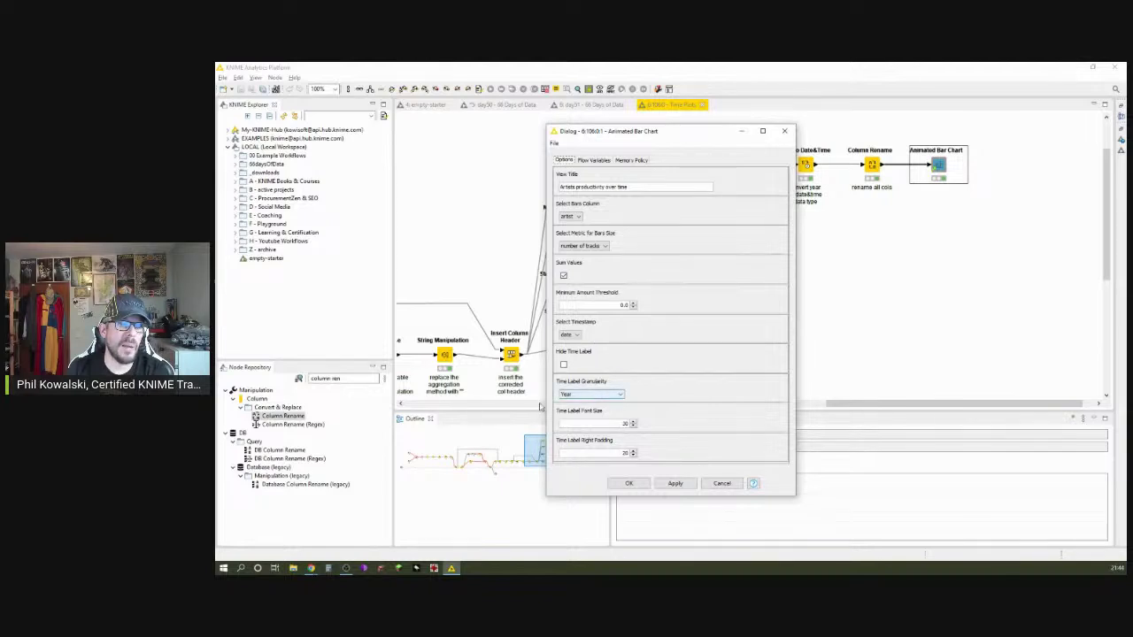
{"action": "left_click", "coordinate": [608, 396]}
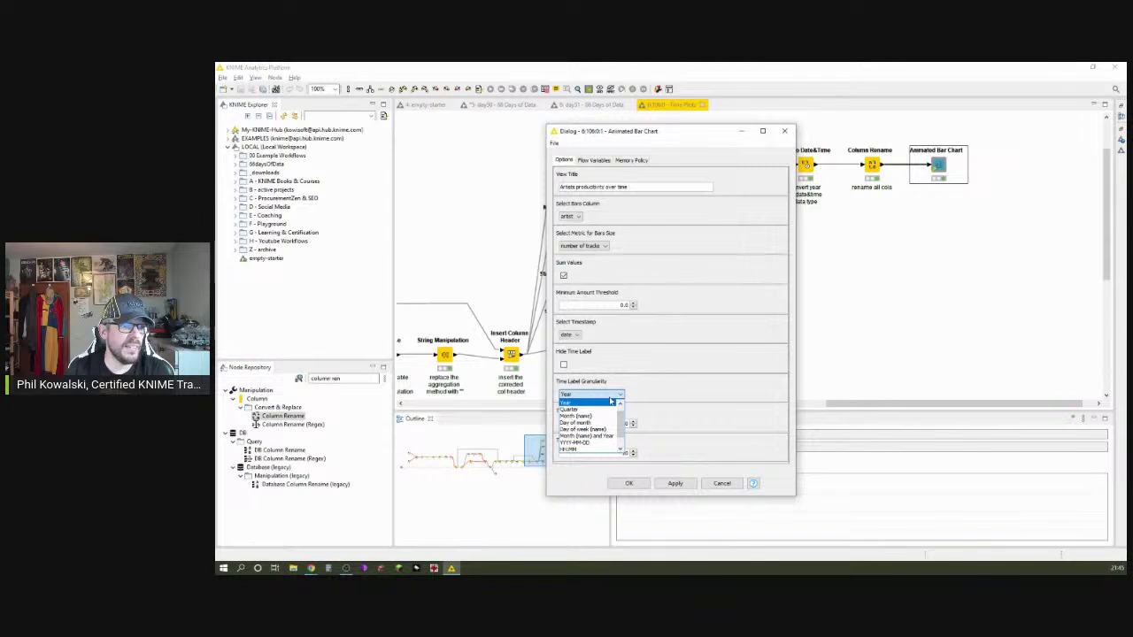
{"action": "left_click", "coordinate": [610, 401]}
{"action": "left_click", "coordinate": [628, 484]}
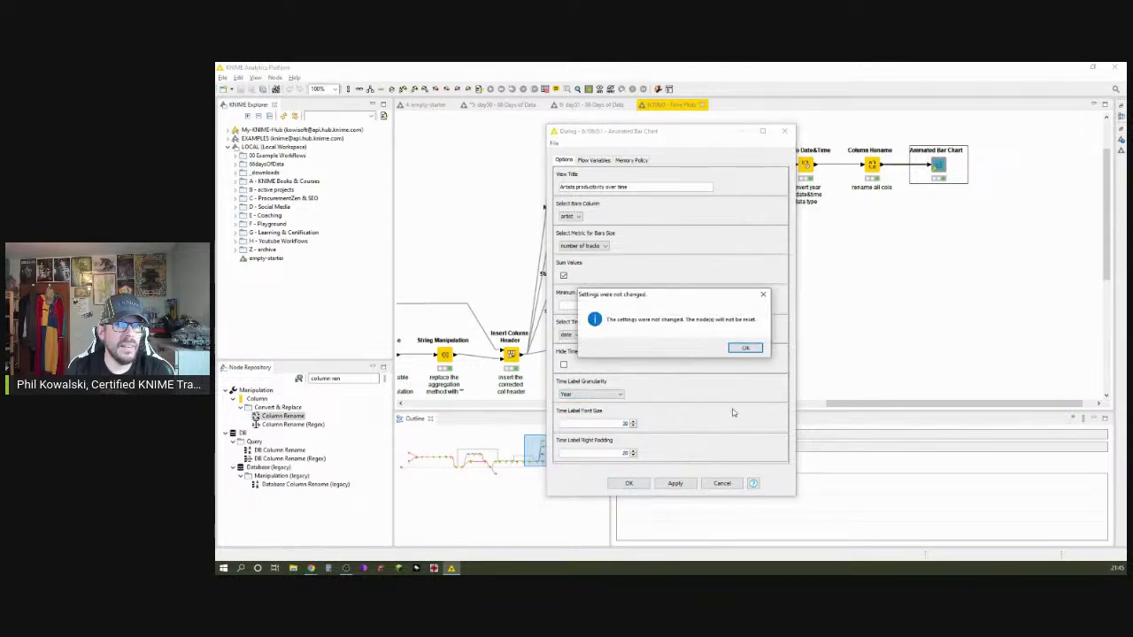
{"action": "left_click", "coordinate": [747, 348]}
Step: Watch the Animated Bar Chart's interactive view of artists' productivity over time, and close it
{"action": "right_click", "coordinate": [939, 166]}
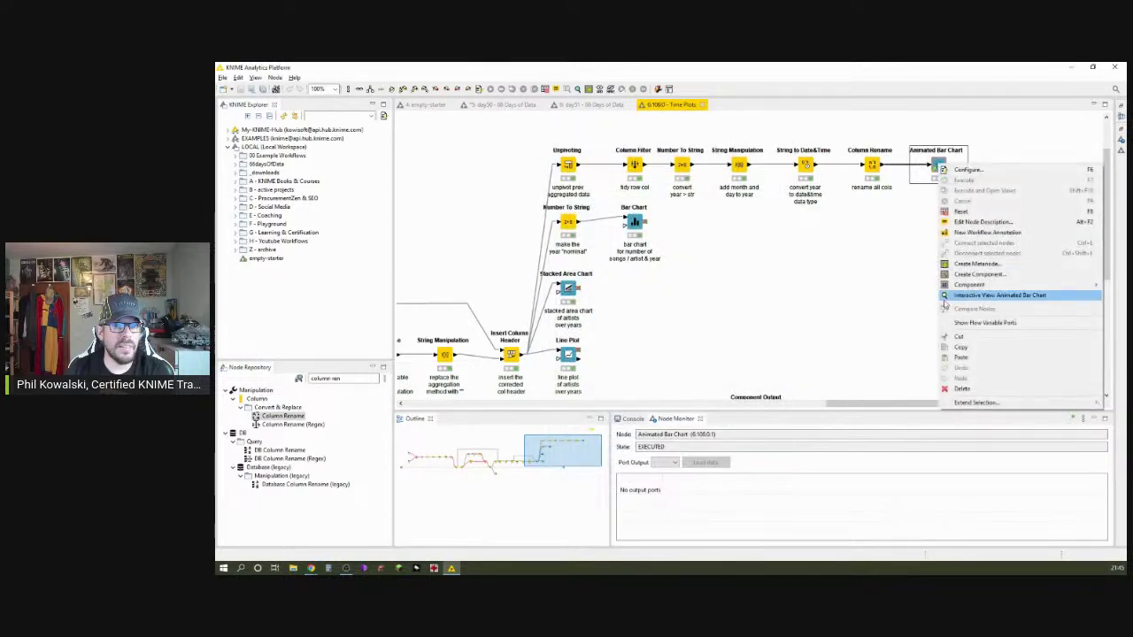
{"action": "left_click", "coordinate": [965, 298]}
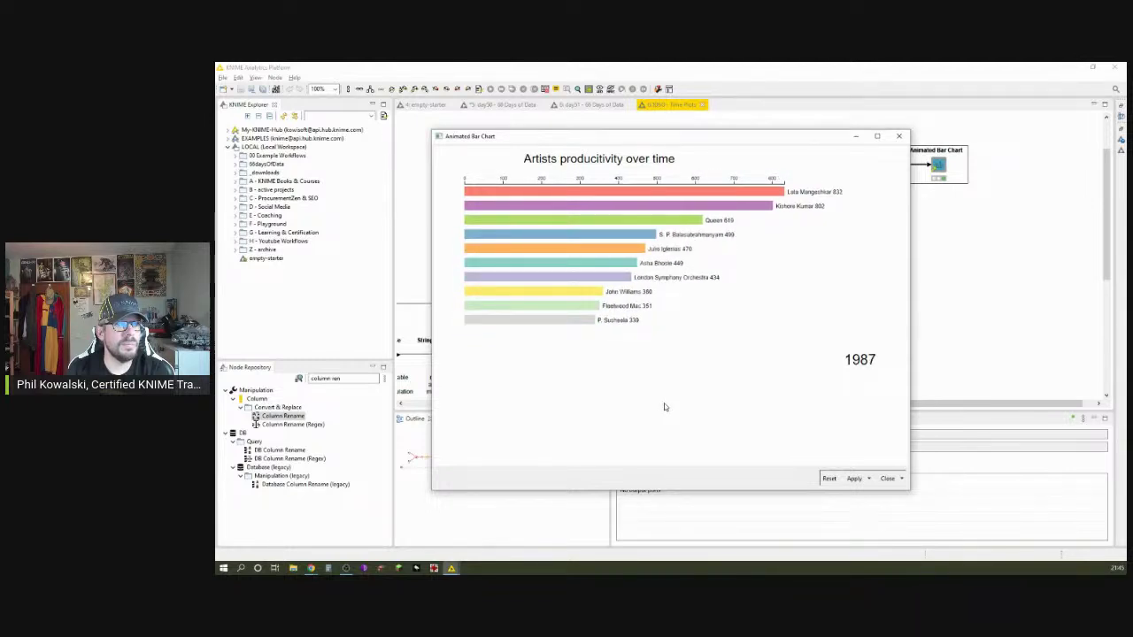
{"action": "left_click", "coordinate": [899, 135]}
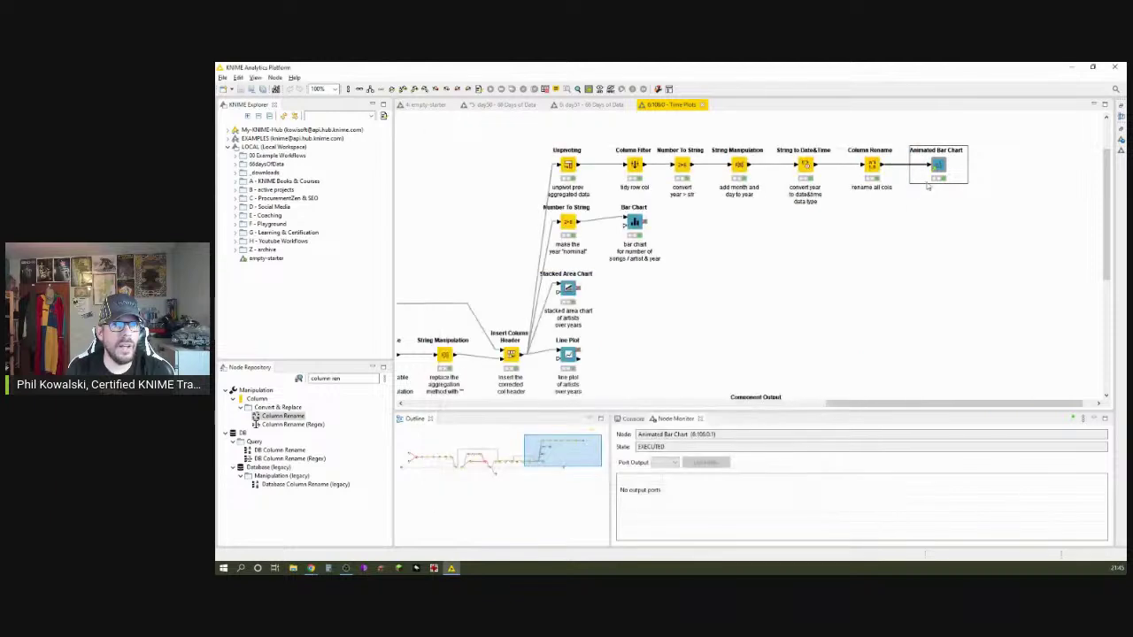
Step: Disable Sum Values in the Animated Bar Chart, execute the component with its view, and watch the non-cumulative animation
{"action": "double_click", "coordinate": [938, 165]}
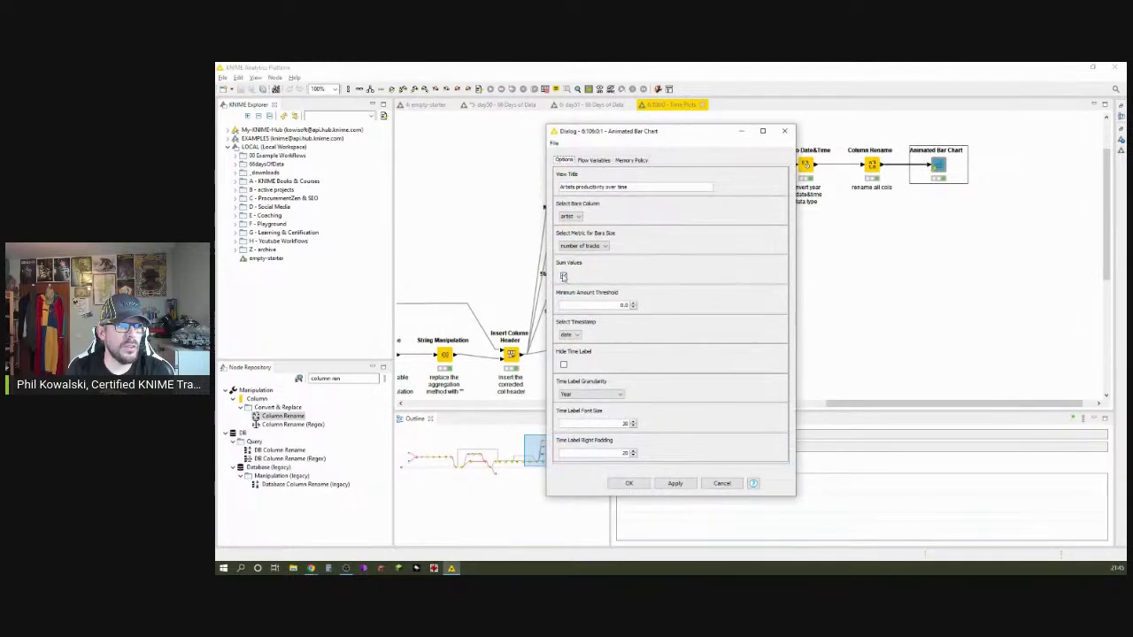
{"action": "left_click", "coordinate": [628, 484]}
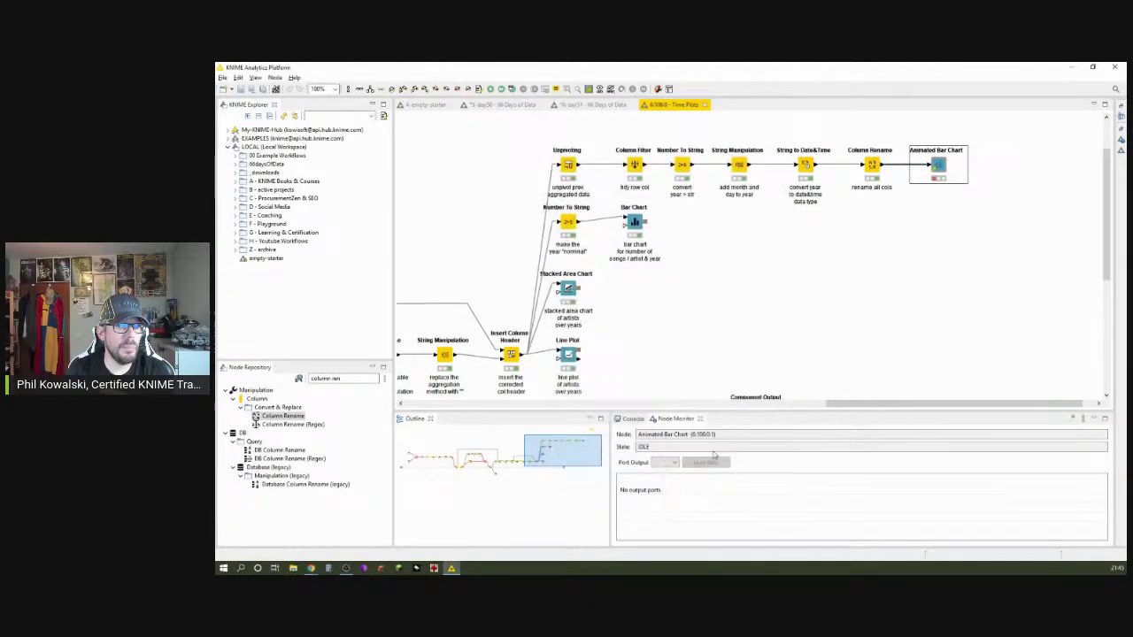
{"action": "right_click", "coordinate": [936, 168]}
{"action": "left_click", "coordinate": [978, 188]}
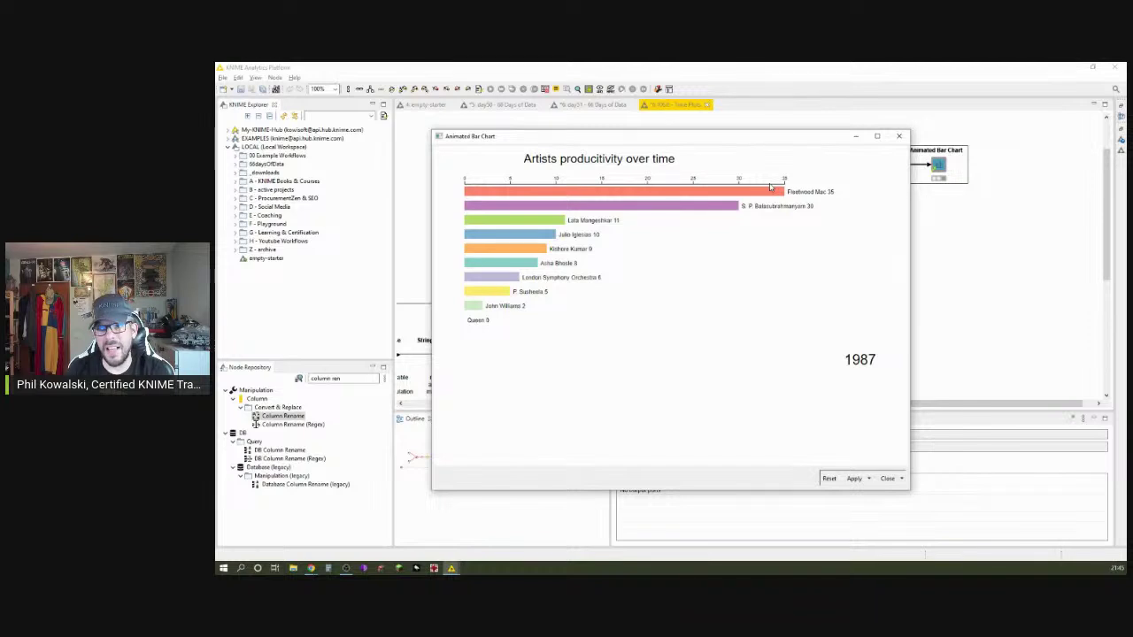
{"action": "left_click", "coordinate": [901, 136]}
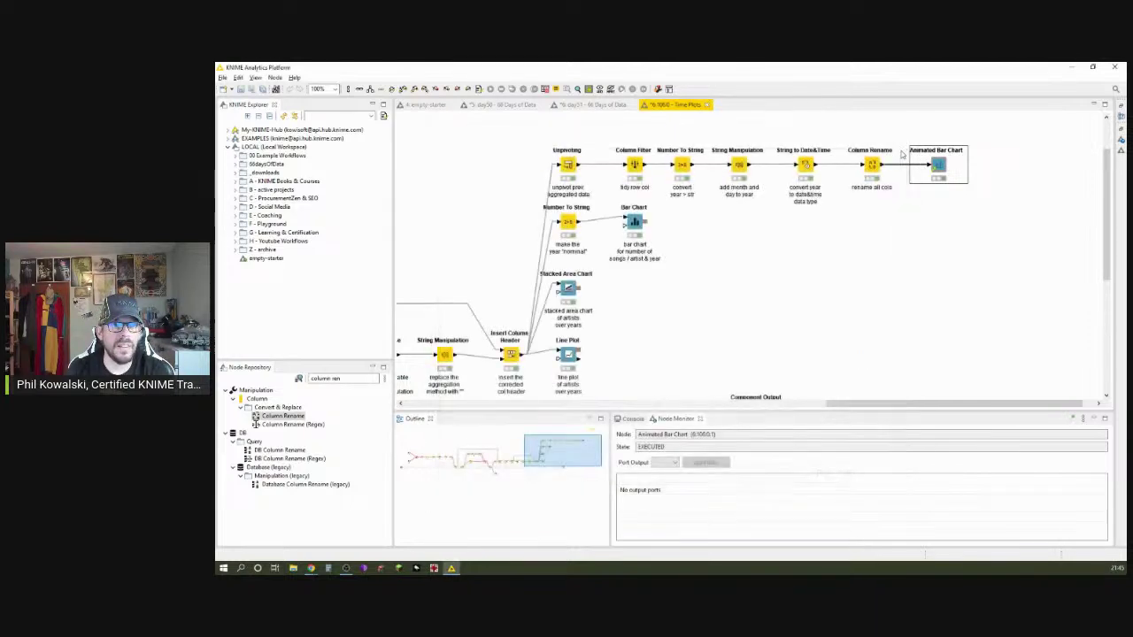
Step: Enable Sum Values again in the Animated Bar Chart's configuration and save the workflow
{"action": "double_click", "coordinate": [936, 167]}
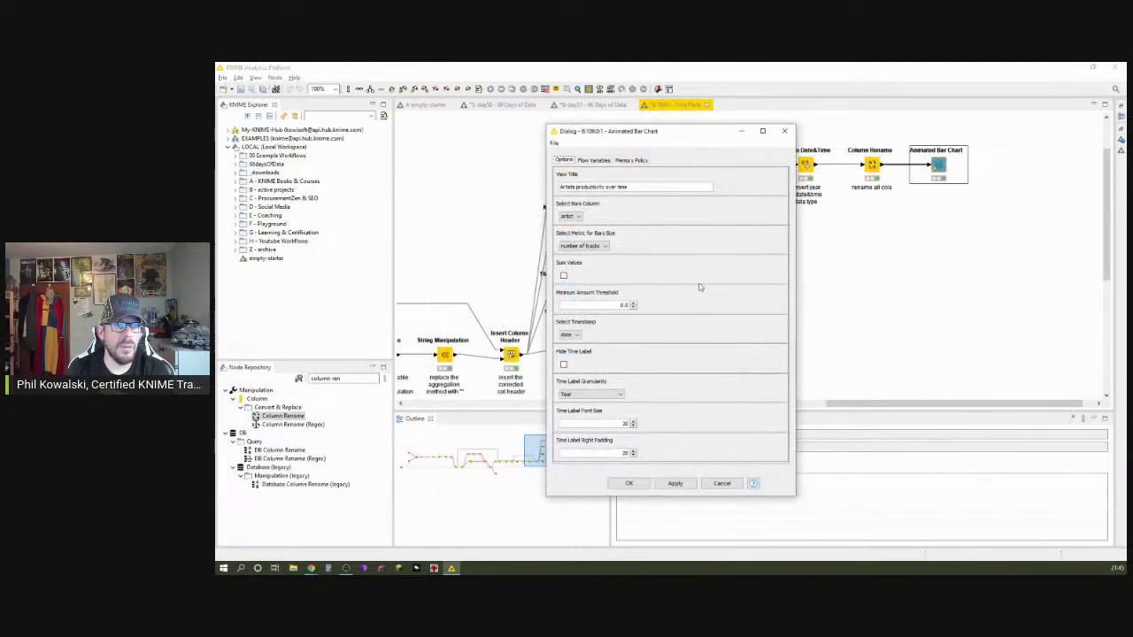
{"action": "left_click", "coordinate": [564, 276]}
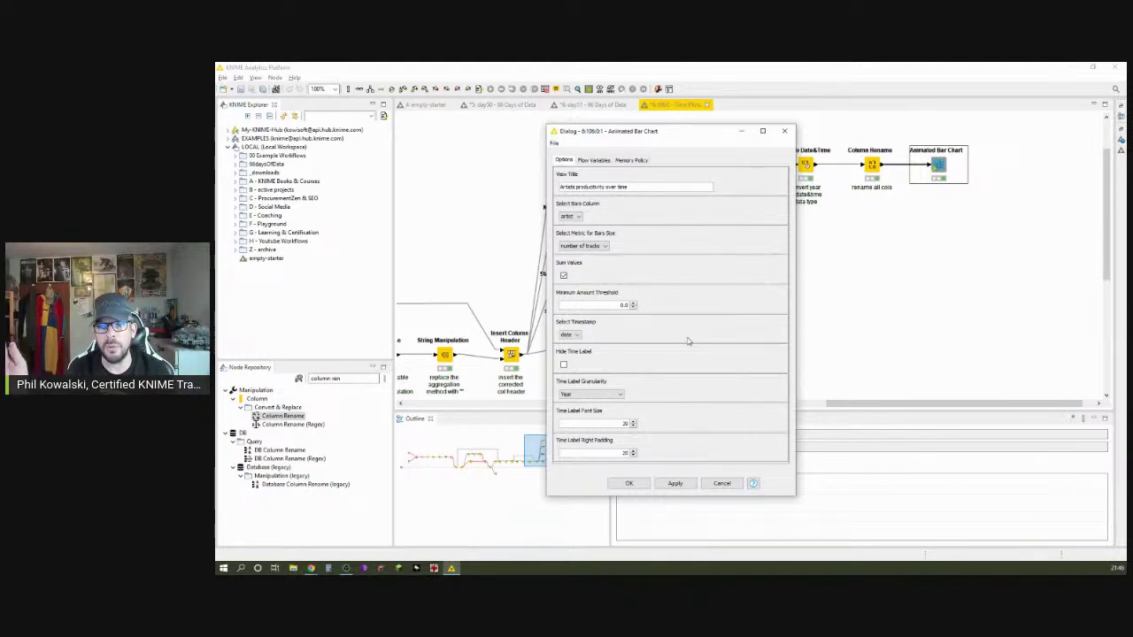
{"action": "left_click", "coordinate": [629, 483]}
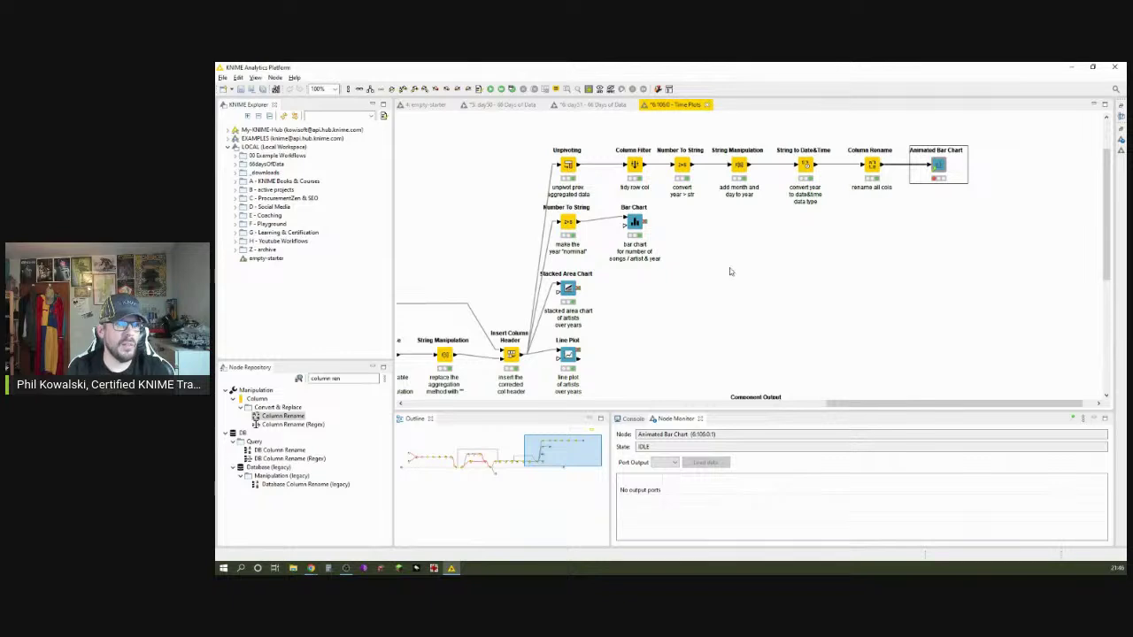
{"action": "key", "text": "ctrl+s"}
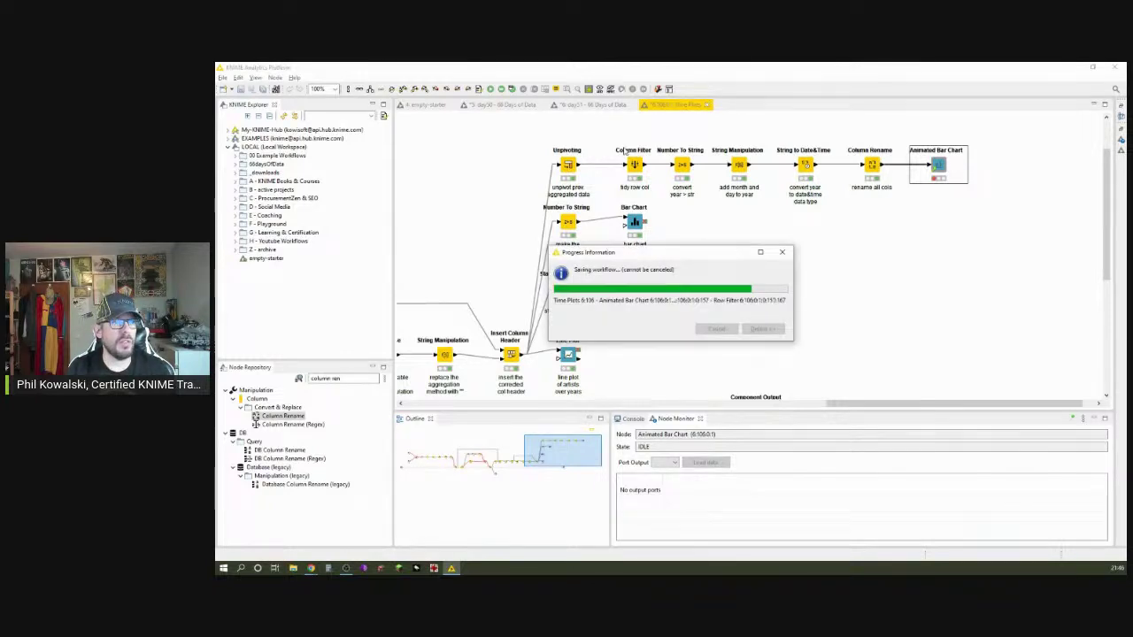
Step: Execute day51's Time Plots component with its interactive view, and examine the maximized view from the animated chart to the top 10 artists table
{"action": "left_click", "coordinate": [590, 106]}
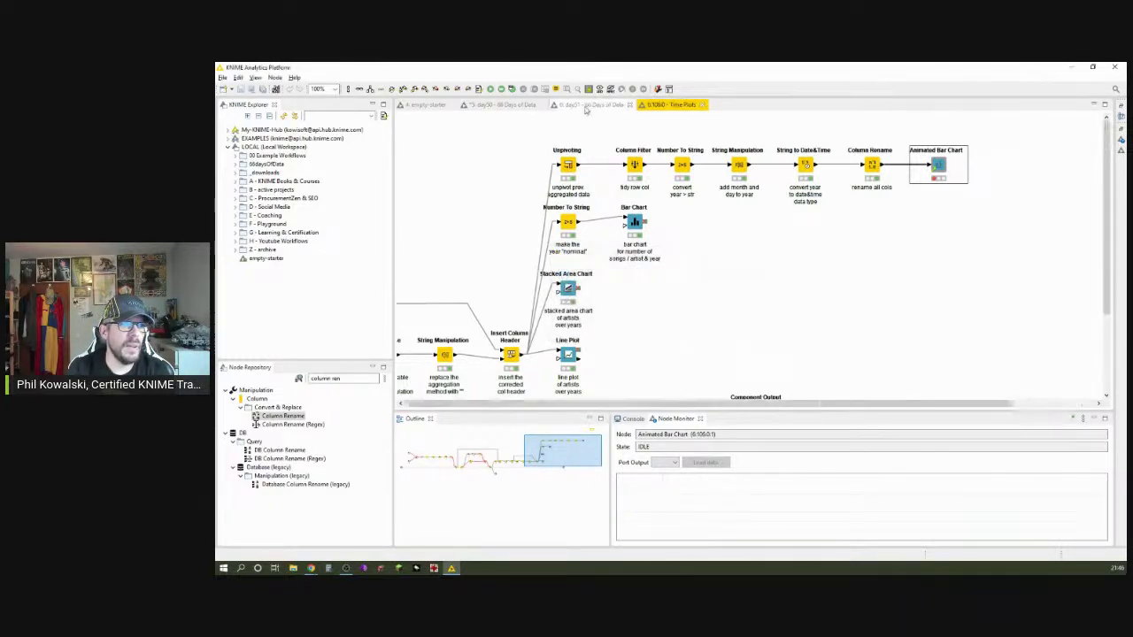
{"action": "right_click", "coordinate": [899, 328]}
{"action": "left_click", "coordinate": [907, 329]}
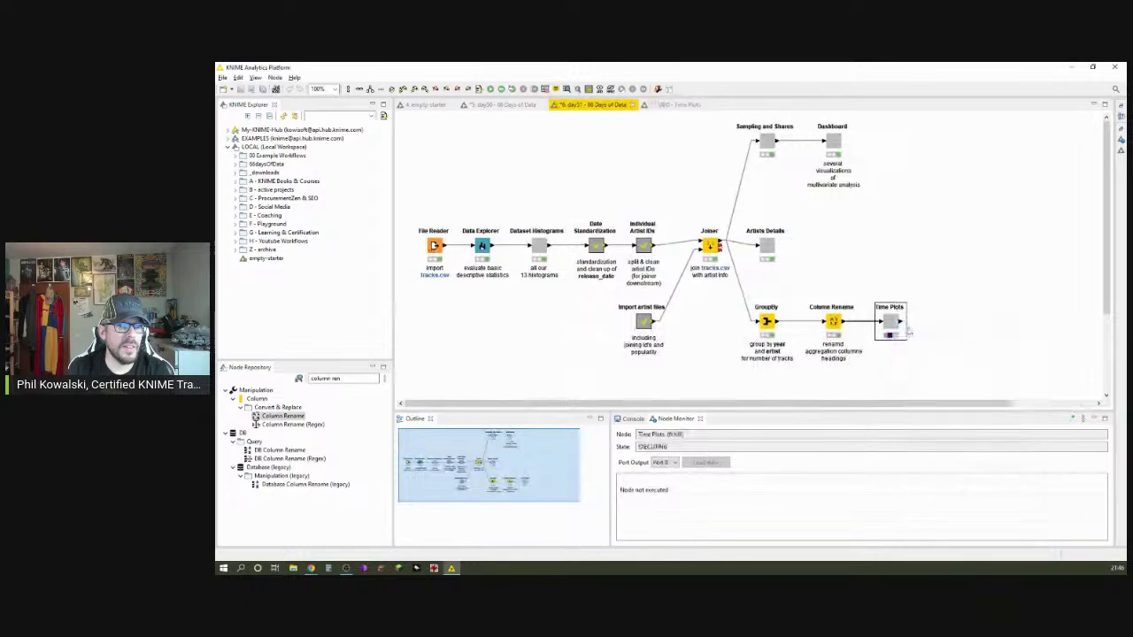
{"action": "left_click", "coordinate": [877, 135]}
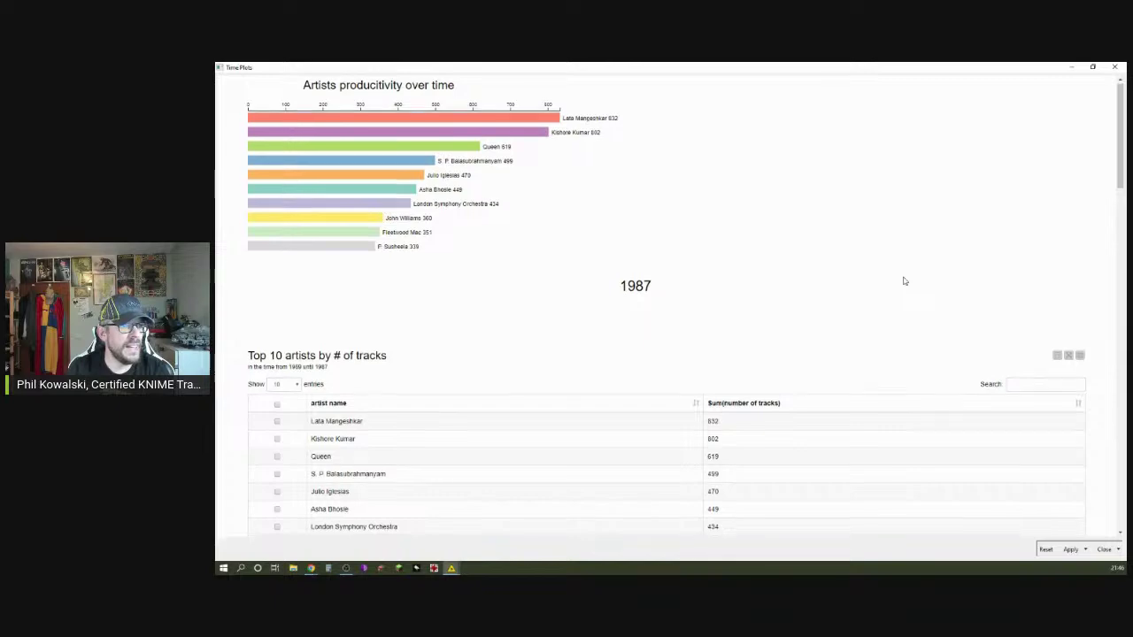
{"action": "scroll", "coordinate": [903, 280], "scroll_direction": "down", "scroll_amount": 3}
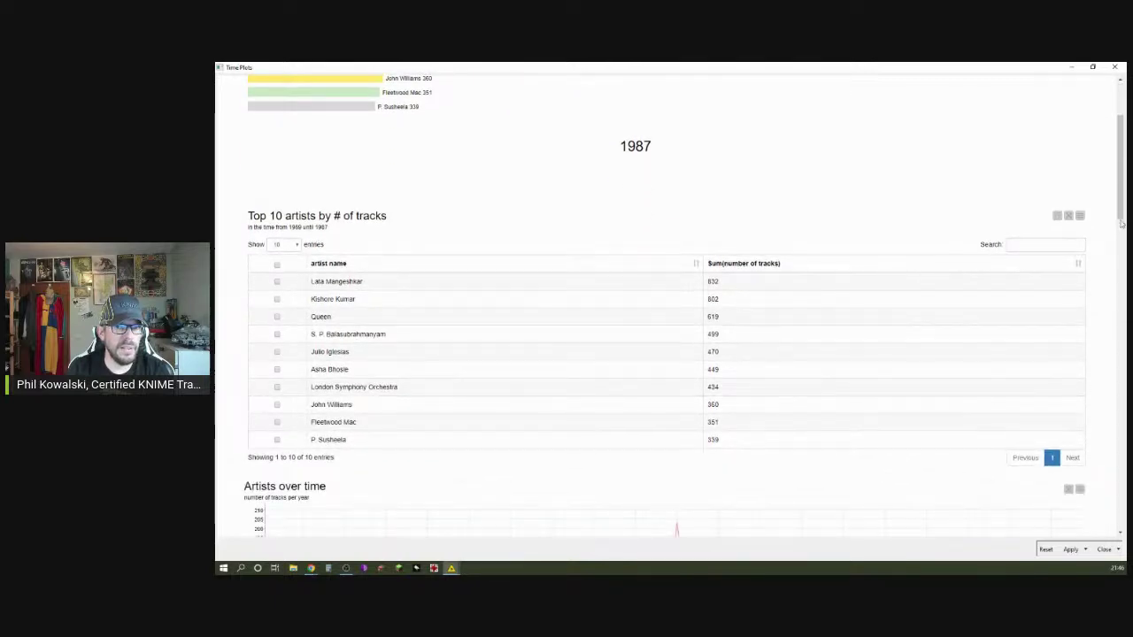
Step: Examine the Artists over time plot of yearly track counts in the Time Plots view, and close the view
{"action": "left_click_drag", "start_coordinate": [1121, 224], "coordinate": [1122, 530]}
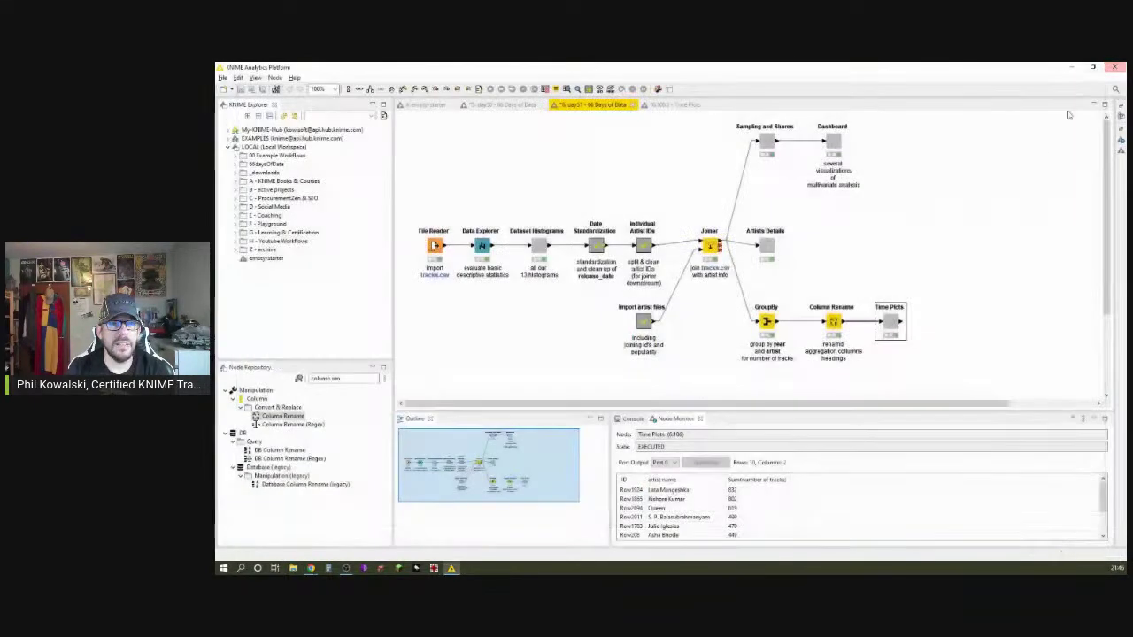
{"action": "left_click", "coordinate": [1115, 67]}
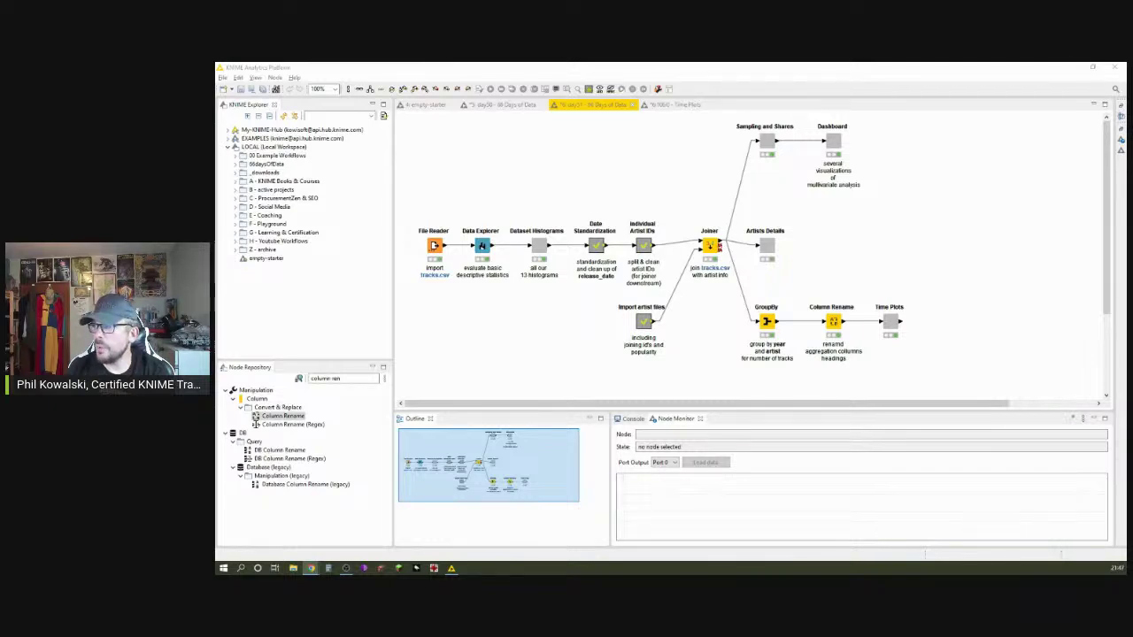
Step: Switch to the KNIME Hub in Chrome and, from the kowisoft profile, browse the Public space's 66DaysOfData folder to the day51 workflow
{"action": "key", "text": "alt+Tab"}
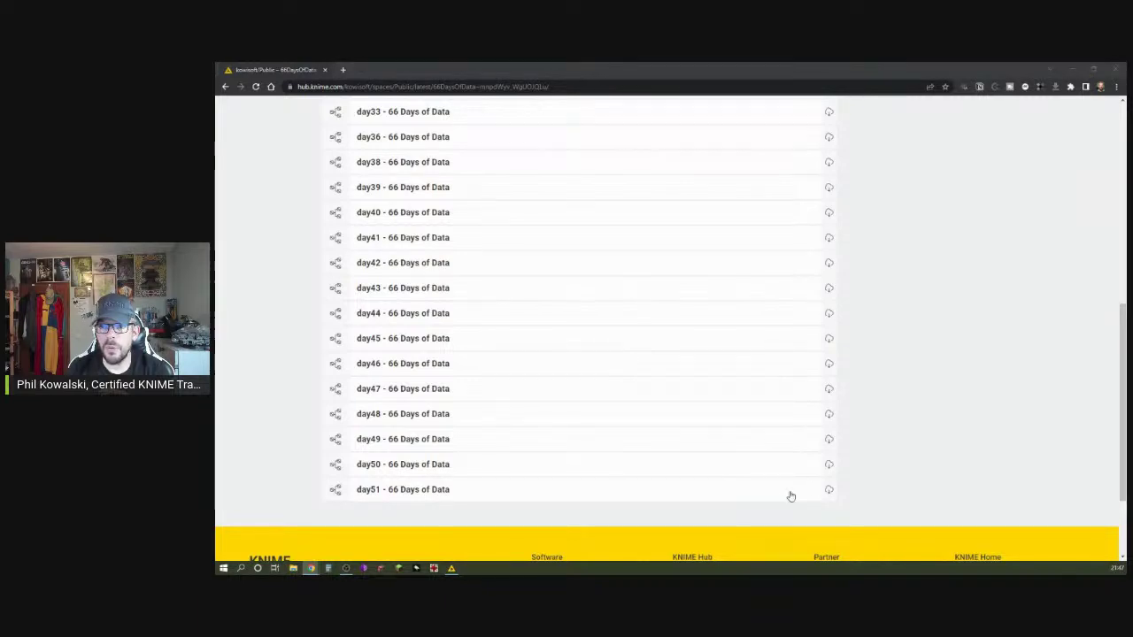
{"action": "scroll", "coordinate": [516, 425], "scroll_direction": "up", "scroll_amount": 5}
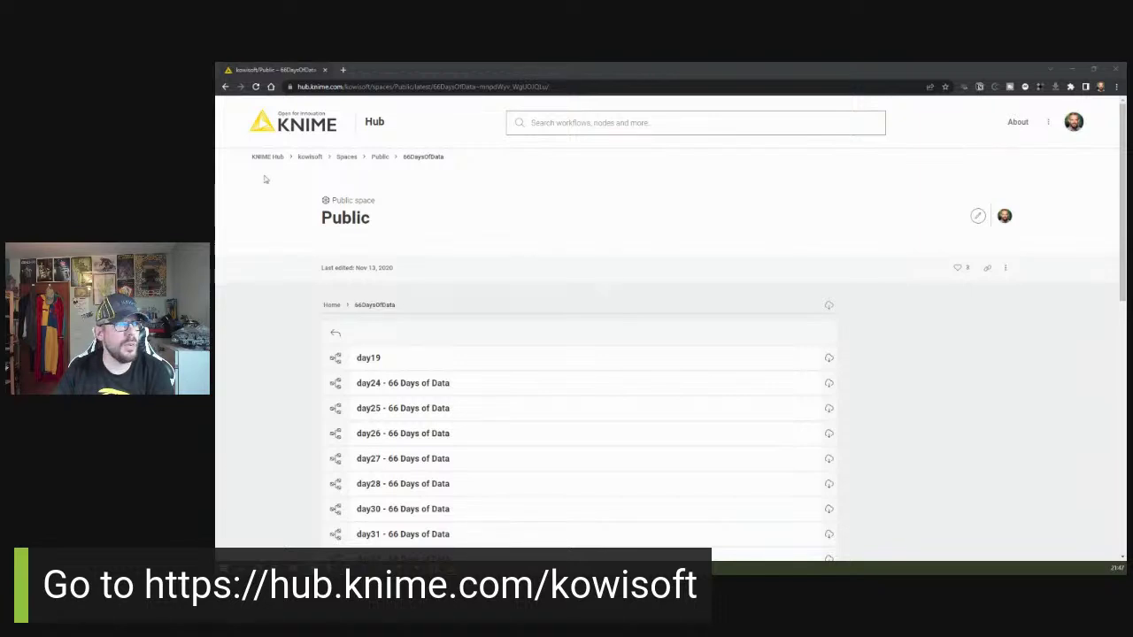
{"action": "left_click", "coordinate": [311, 158]}
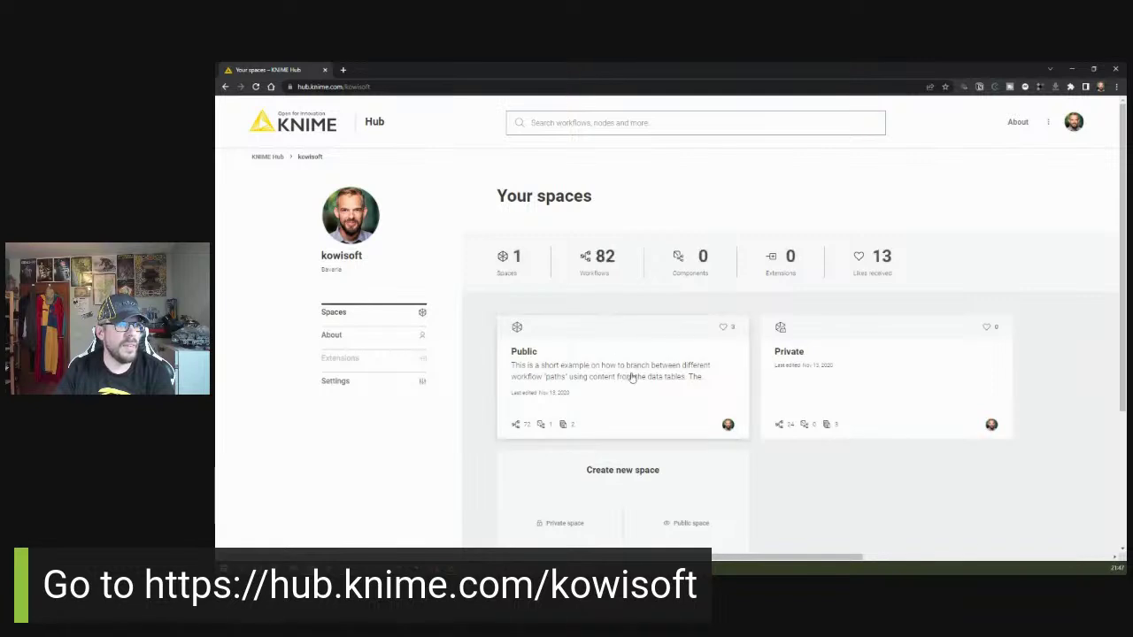
{"action": "left_click", "coordinate": [601, 369]}
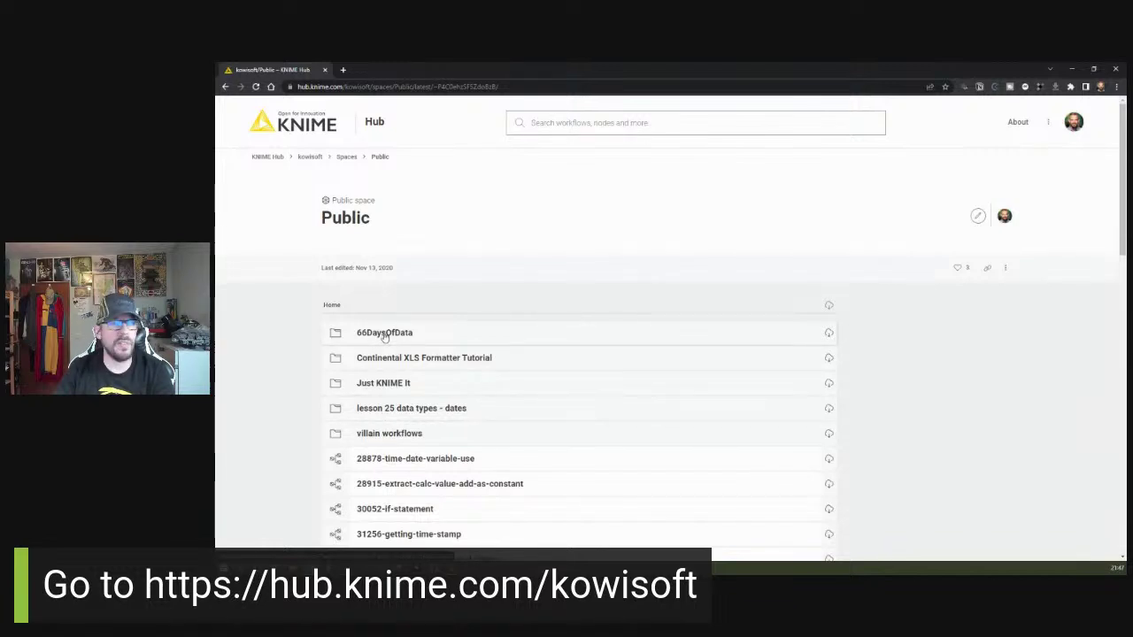
{"action": "left_click", "coordinate": [385, 334]}
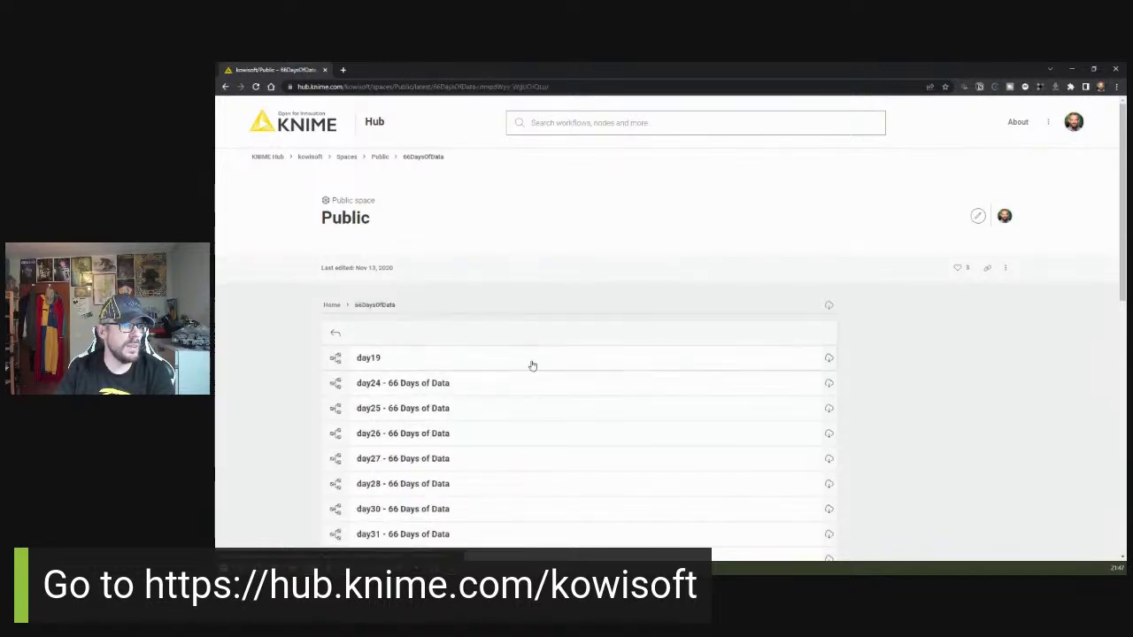
{"action": "scroll", "coordinate": [534, 367], "scroll_direction": "down", "scroll_amount": 4}
{"action": "scroll", "coordinate": [536, 366], "scroll_direction": "down", "scroll_amount": 3}
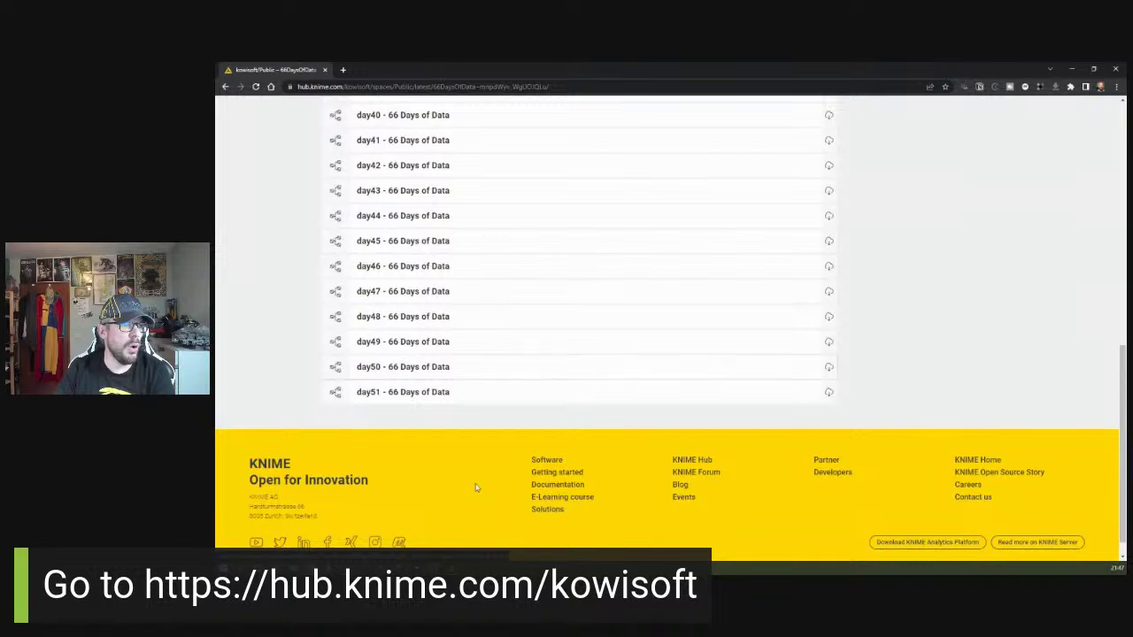